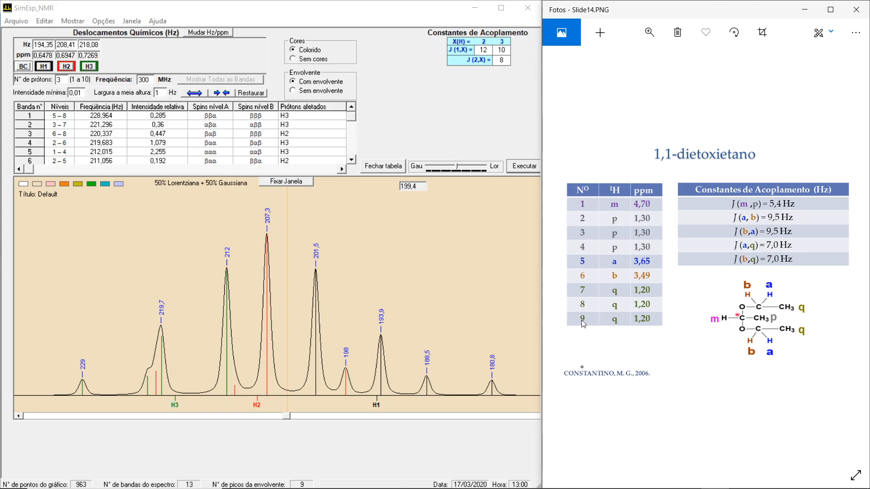
Set the number of protons to 9 and run the simulation.
left_click(67, 83)
key("BackSpace")
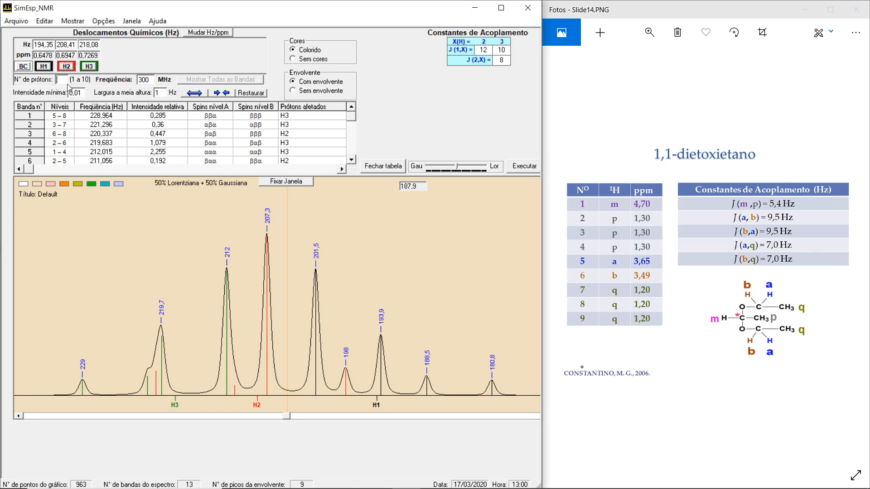
type("9")
left_click(523, 166)
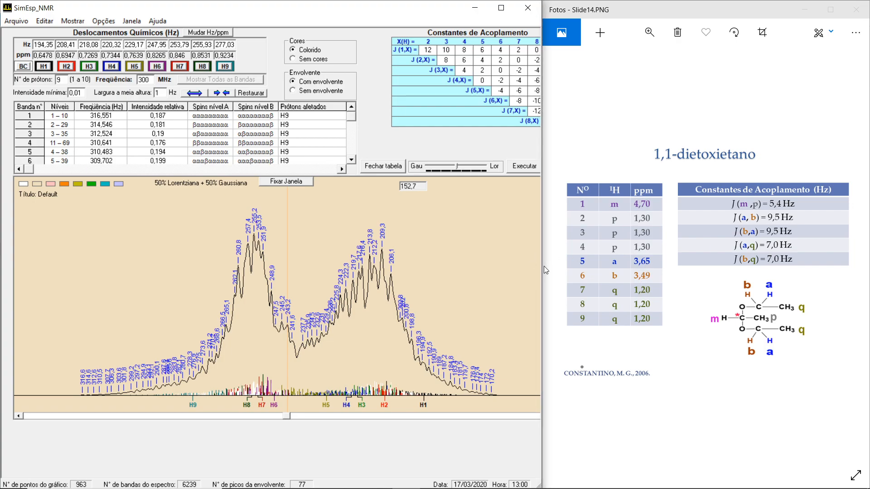
Switch the chemical shifts to ppm and set H1 to 4,70 and H2, H3 and H4 to 1,30.
left_click(221, 36)
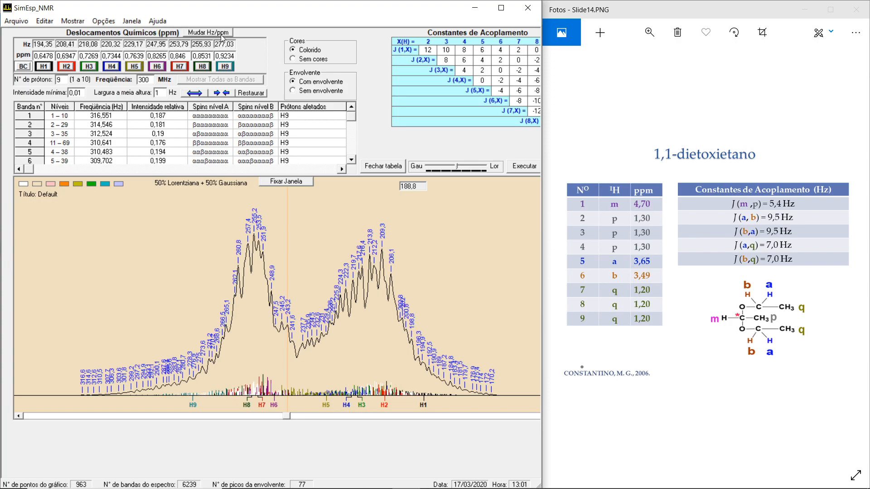
double_click(54, 56)
type("4,70")
double_click(68, 56)
type("1,")
double_click(95, 55)
type("1,")
double_click(120, 56)
type("1,30")
Set the chemical shifts of H5 to 3,65 ppm, H6 to 3,49 ppm and H7, H8 and H9 to 1,20 ppm.
left_click(126, 57)
left_click_drag(126, 58, 147, 60)
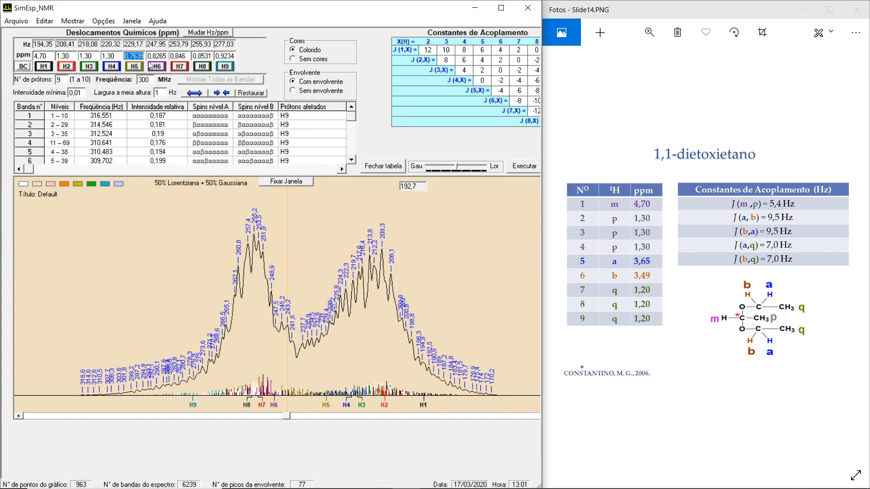
type("3,")
key("BackSpace")
key("BackSpace")
key("BackSpace")
key("BackSpace")
key("BackSpace")
key("BackSpace")
type("1")
key("Tab")
type("1,20")
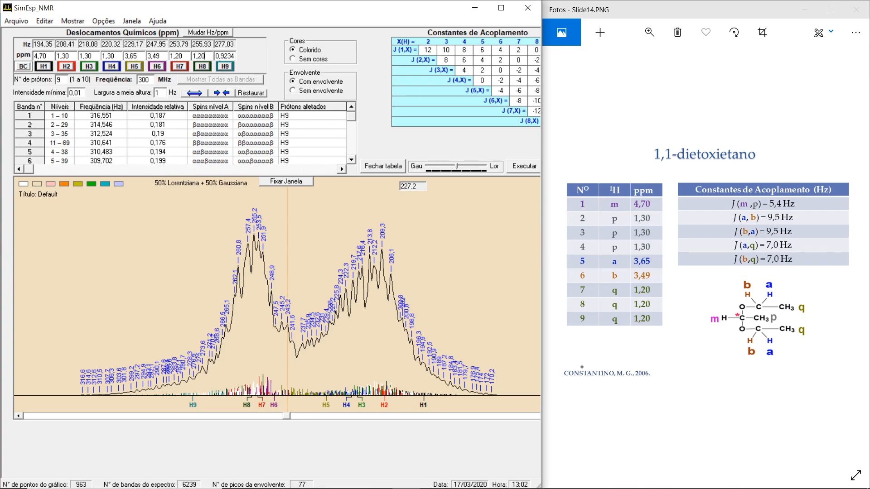
left_click_drag(217, 57, 235, 56)
type("1,20")
Widen the simulator window to show the whole coupling table and enlarge the 1,1-dietoxietano slide to read its proton numbers and coupling constants.
left_click_drag(544, 207, 579, 208)
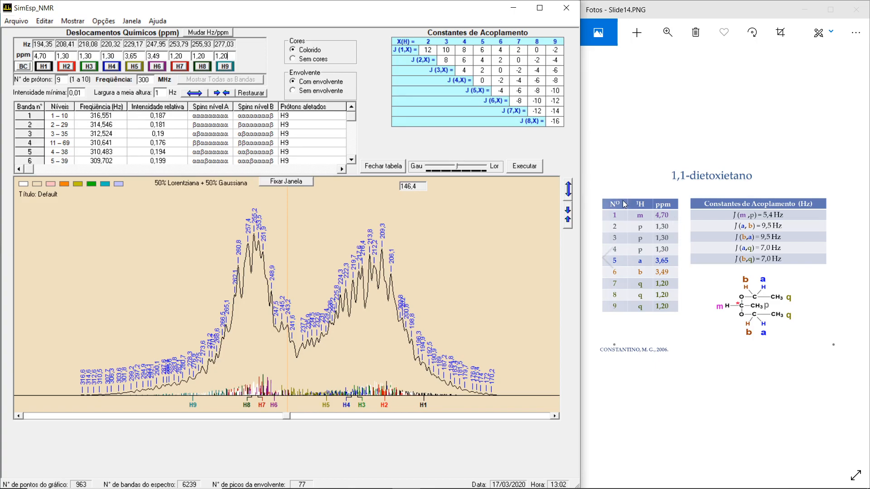
scroll(674, 219, "up", 2)
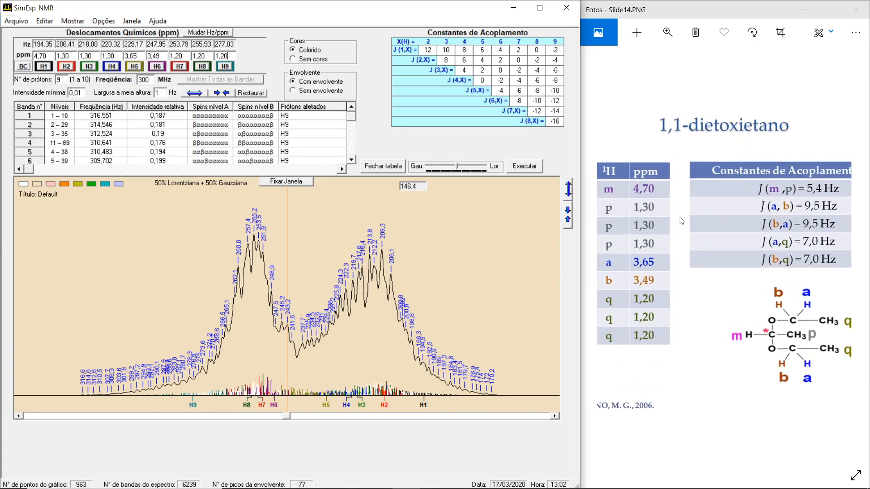
scroll(692, 212, "up", 1)
left_click_drag(691, 212, 735, 188)
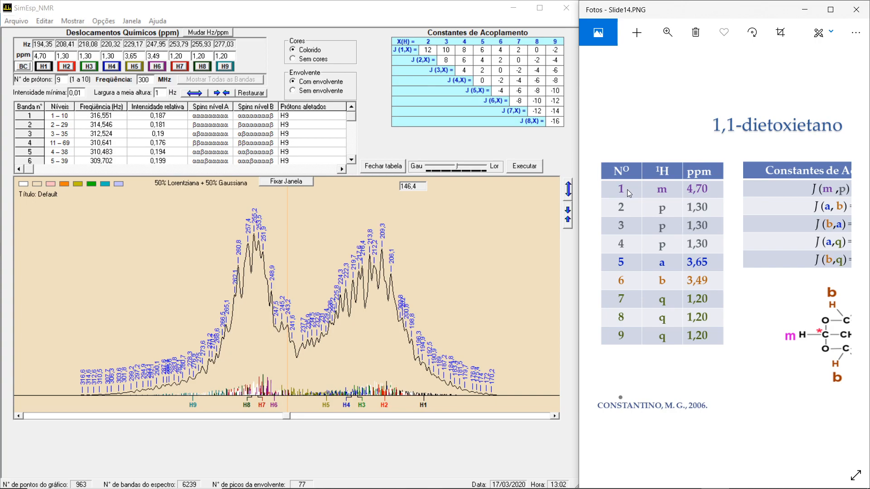
left_click_drag(765, 222, 787, 221)
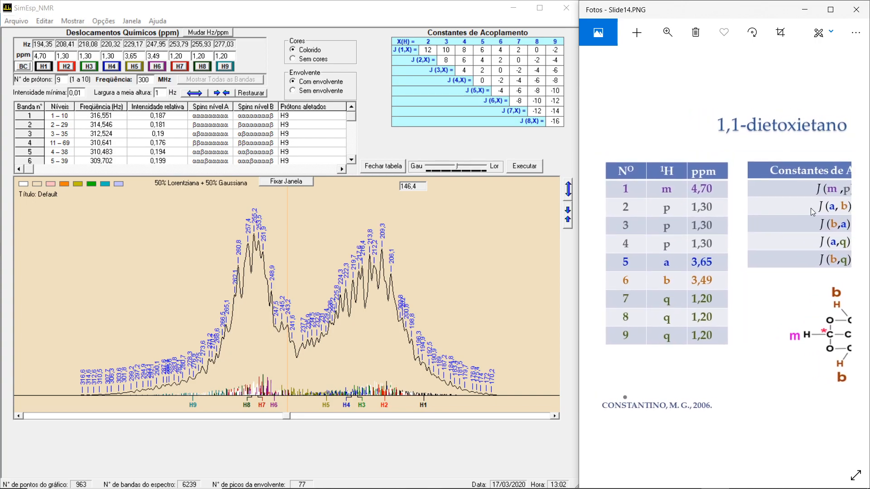
mouse_move(822, 348)
left_mouse_down()
mouse_move(784, 345)
mouse_move(817, 339)
left_mouse_up()
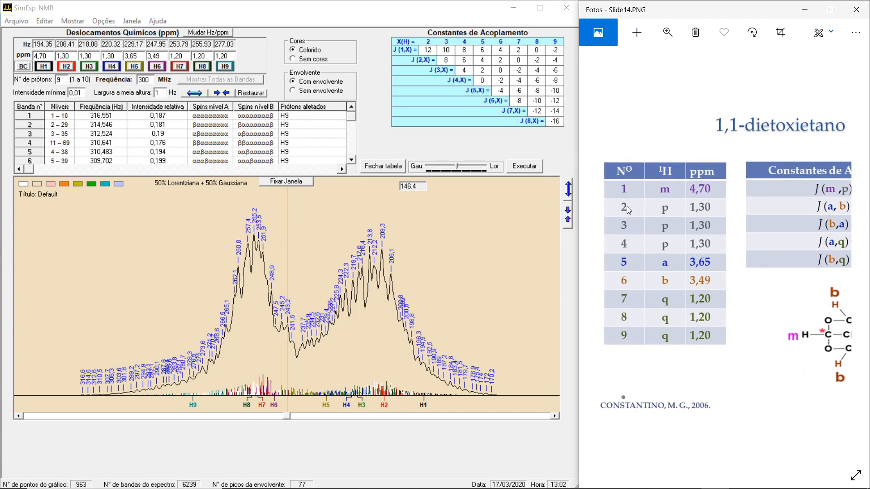
left_click_drag(810, 329, 717, 325)
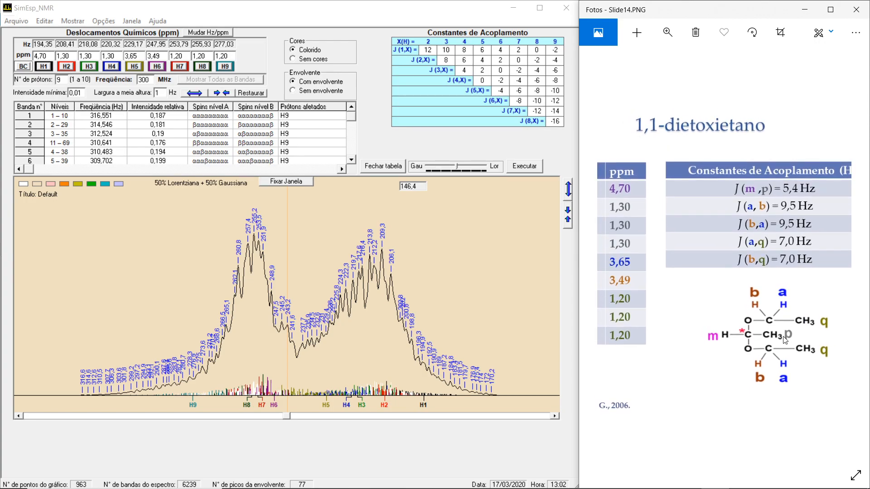
mouse_move(726, 292)
left_mouse_down()
mouse_move(755, 316)
mouse_move(782, 311)
mouse_move(712, 303)
mouse_move(710, 293)
left_mouse_up()
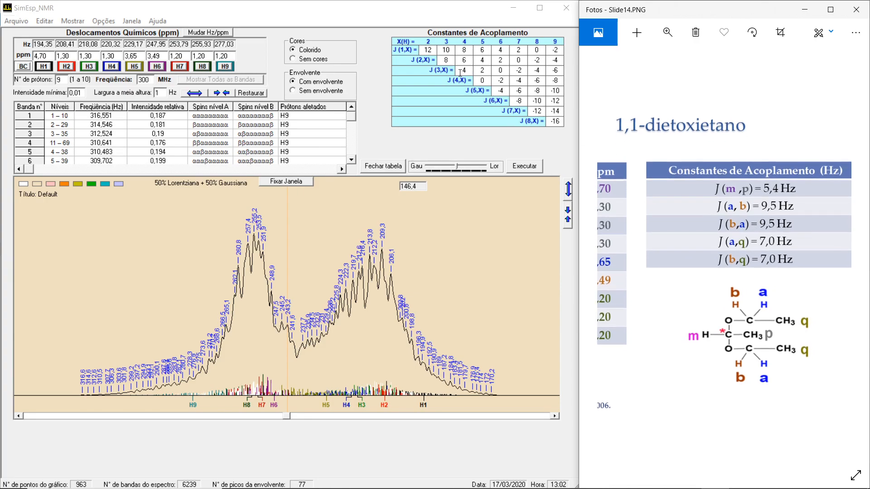
Set the coupling constants of proton 1 with protons 2, 3 and 4 to 5,4 Hz.
left_click(435, 54)
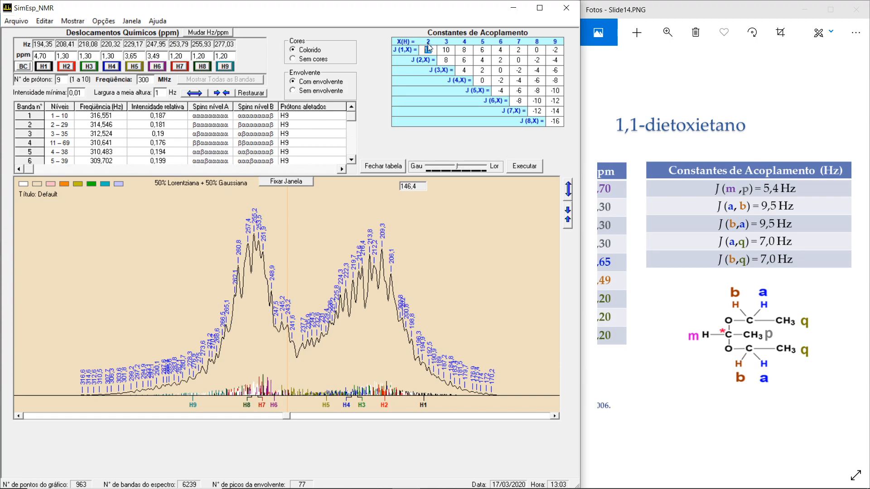
left_click_drag(706, 281, 798, 266)
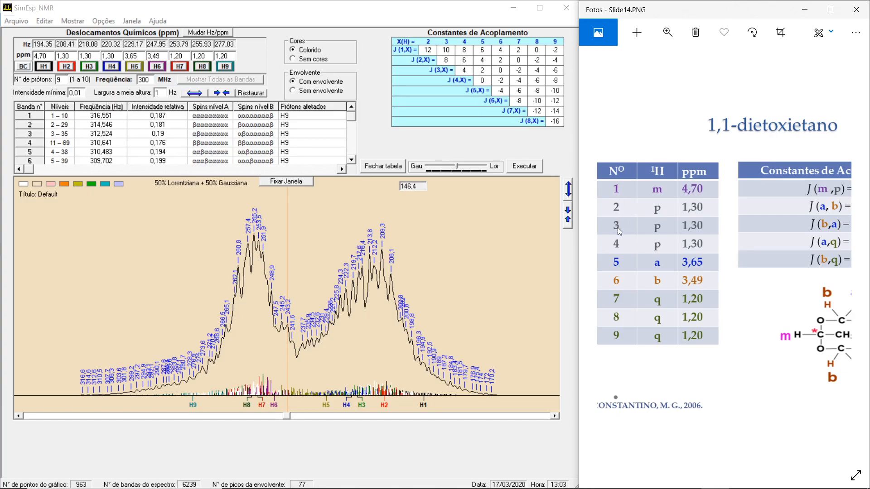
left_click_drag(719, 222, 598, 228)
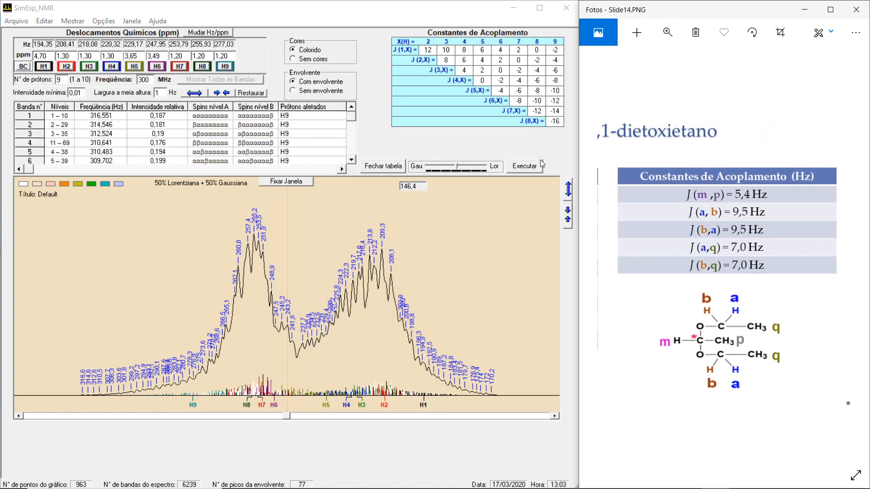
left_click(433, 51)
key("BackSpace")
key("BackSpace")
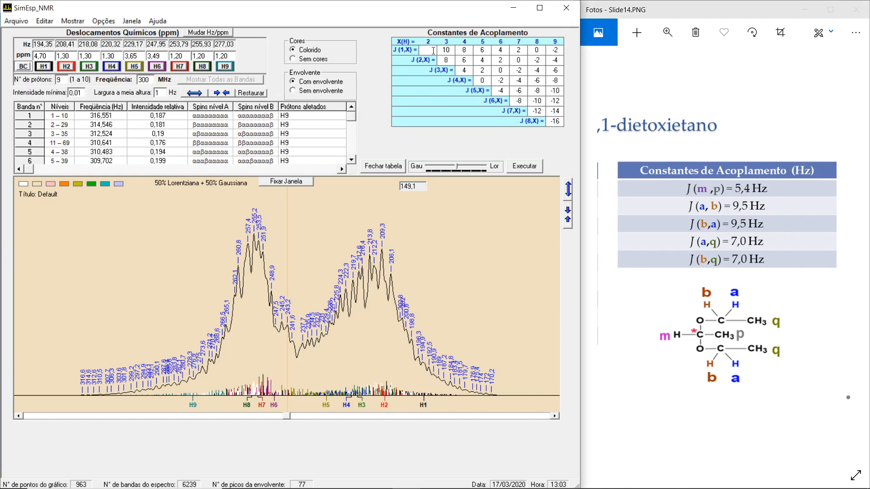
type("5,4")
left_click(443, 51)
type("5,45,4")
Set the coupling constants of proton 1 with protons 5 to 9 to 0.
left_click(481, 50)
type("0")
key("Tab")
type("0")
left_click(518, 50)
type("0")
left_click(558, 51)
type("0")
Set all coupling constants in the J (2,X) row to 0.
left_click_drag(646, 234, 755, 238)
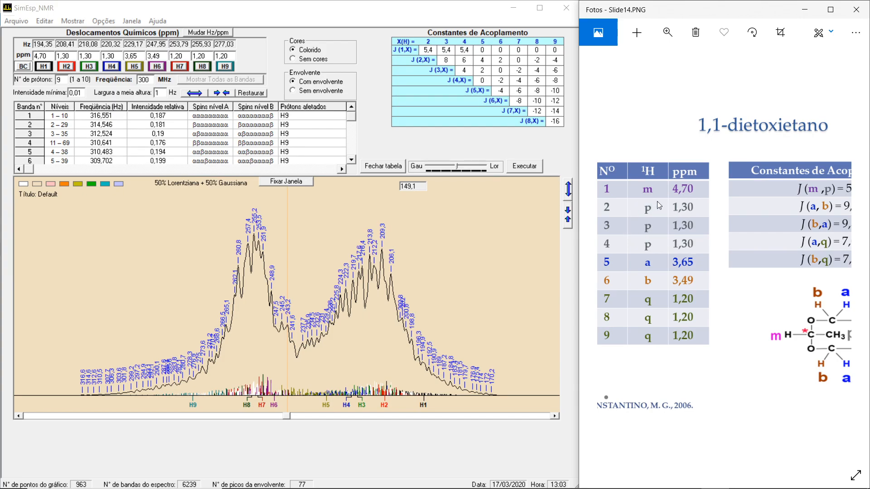
left_click(444, 63)
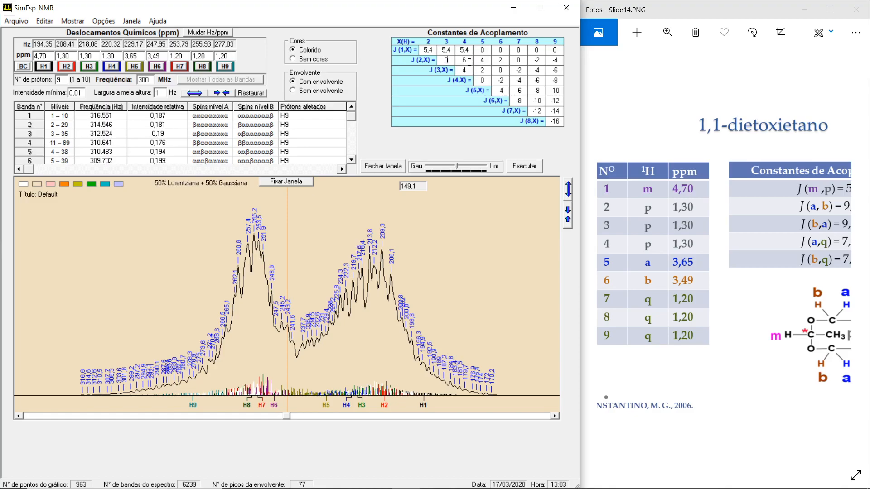
key("BackSpace")
type("0")
key("Tab")
type("0")
key("Tab")
key("Tab")
type("0")
key("Tab")
type("0")
Set all coupling constants in the J (3,X) row to 0.
double_click(465, 71)
type("0")
key("Tab")
type("0")
double_click(525, 71)
type("0")
double_click(539, 72)
type("0")
double_click(560, 70)
type("0")
Set all coupling constants in the J (4,X) row to 0.
double_click(504, 81)
type("0")
double_click(519, 80)
type("0")
double_click(539, 81)
type("0")
double_click(556, 81)
type("0")
Set the coupling constant of proton 5 with proton 6 to -9,5 and with protons 7, 8 and 9 to 7.
left_click(798, 275)
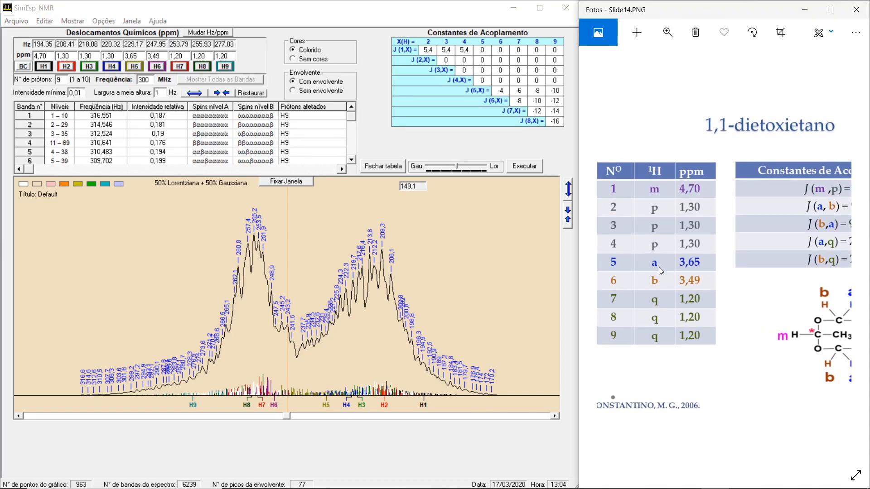
left_click_drag(763, 259, 652, 260)
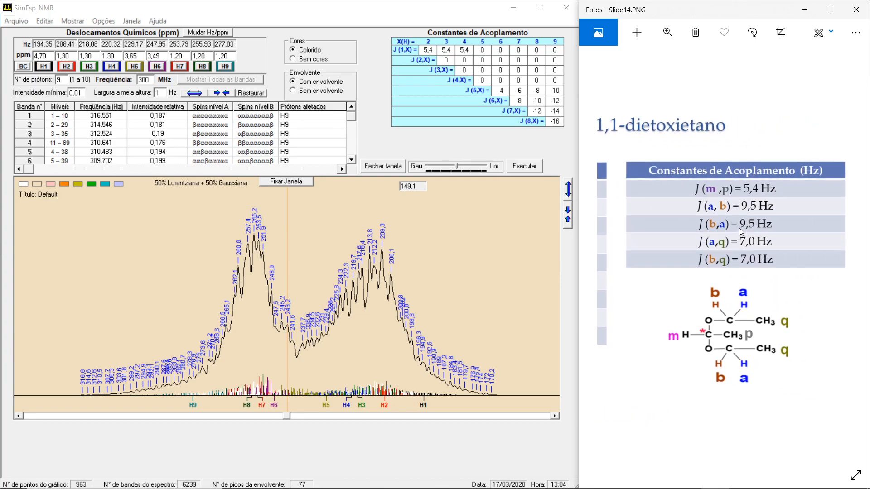
left_click(504, 90)
type("9,5")
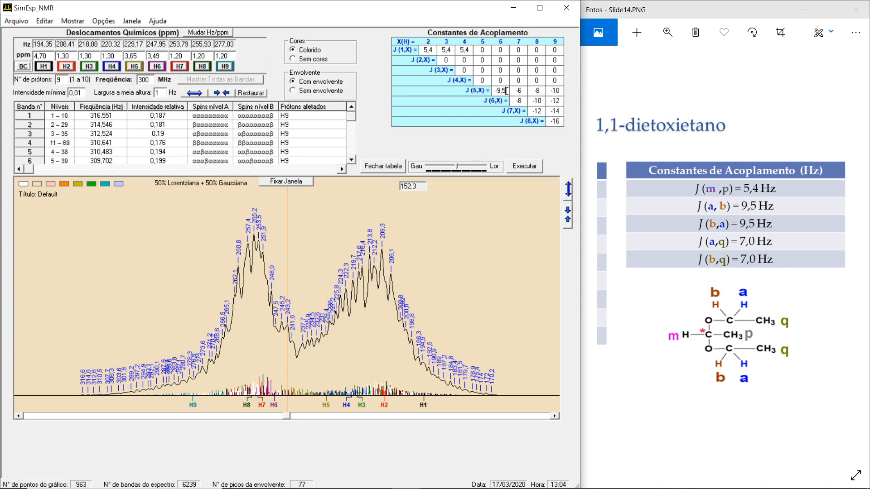
double_click(515, 90)
type("7")
double_click(537, 91)
type("7")
double_click(553, 90)
type("7")
Set the coupling constants of proton 6 with protons 7, 8 and 9 to 7.
left_click_drag(670, 222, 820, 190)
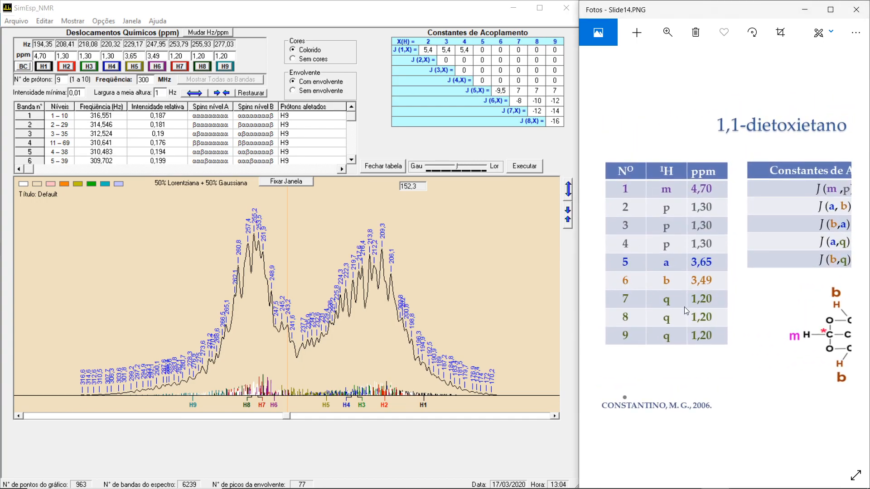
left_click(524, 102)
double_click(517, 102)
type("7")
double_click(536, 101)
type("7")
double_click(552, 101)
type("7")
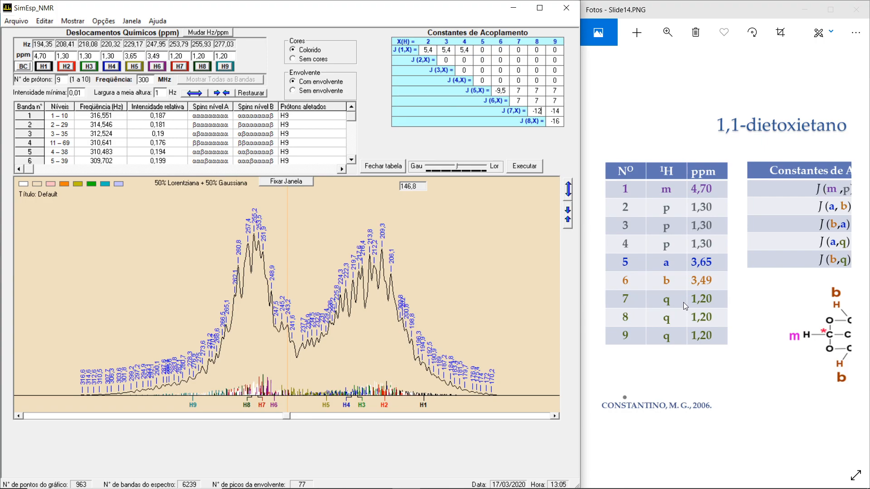
Set the remaining coupling constants in the J (7,X) and J (8,X) rows to 0.
mouse_move(542, 113)
left_mouse_down()
mouse_move(527, 113)
mouse_move(553, 114)
mouse_move(550, 121)
left_mouse_up()
type("7")
type("0")
type("0")
type("0")
Check the coupling table against the slide and run the simulation with the entered shifts and coupling constants.
left_click(792, 245)
left_click_drag(790, 242, 737, 257)
left_click_drag(665, 235, 732, 227)
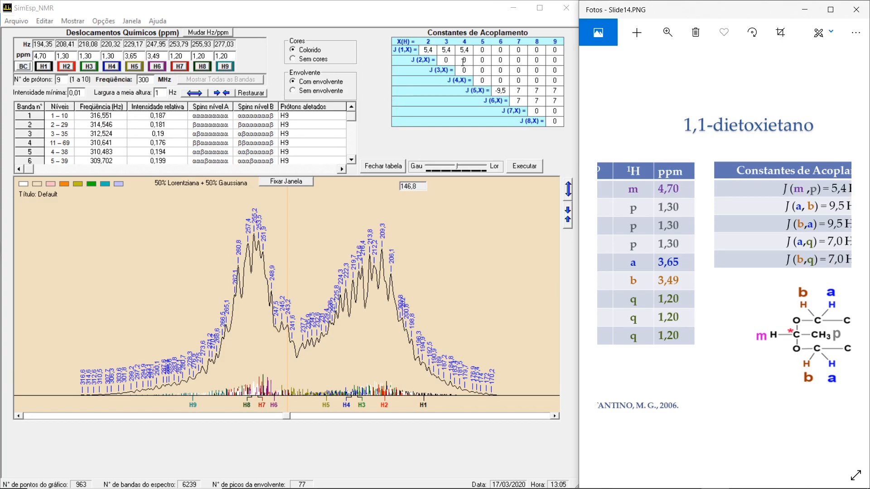
left_click(522, 171)
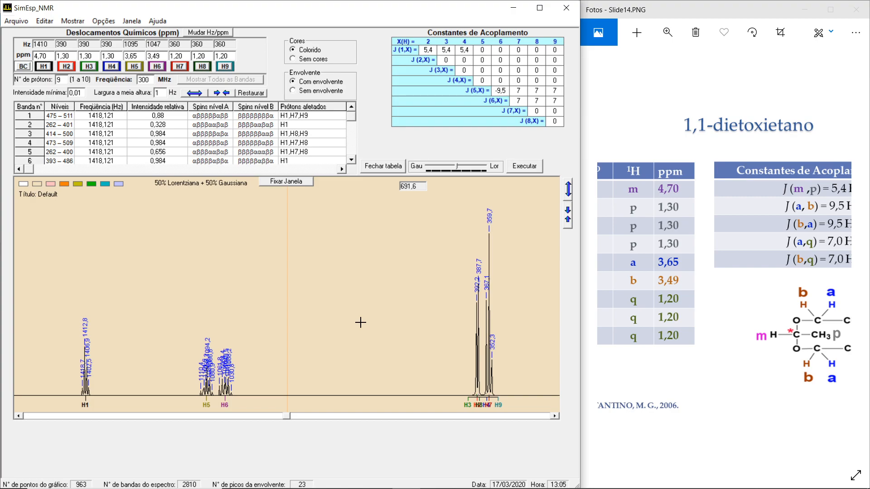
Show the Slide13.PNG image with the 500 MHz reference spectrum of 1,1-dietoxietano beside the simulated one.
mouse_move(286, 416)
left_mouse_down()
mouse_move(360, 416)
mouse_move(270, 412)
mouse_move(284, 409)
left_mouse_up()
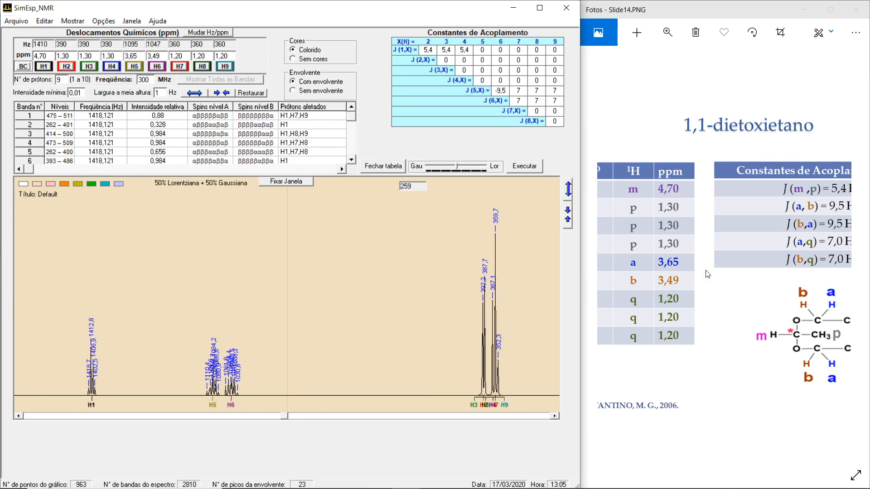
double_click(635, 238)
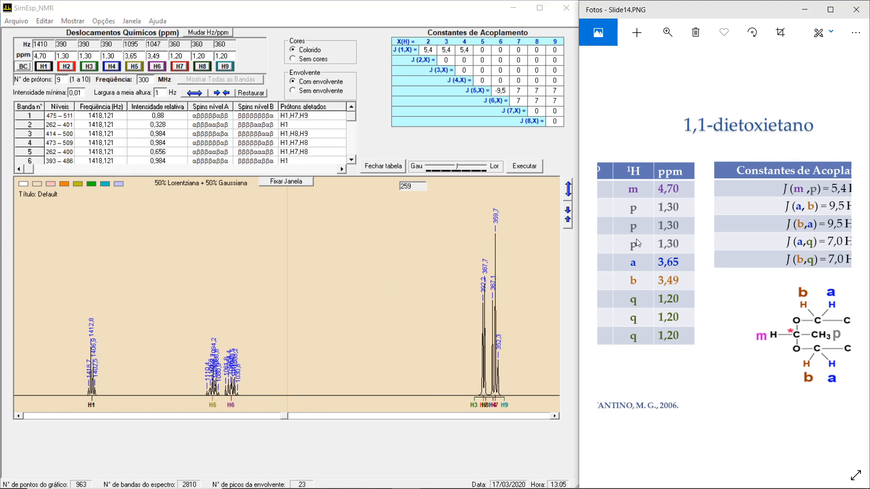
left_click(608, 258)
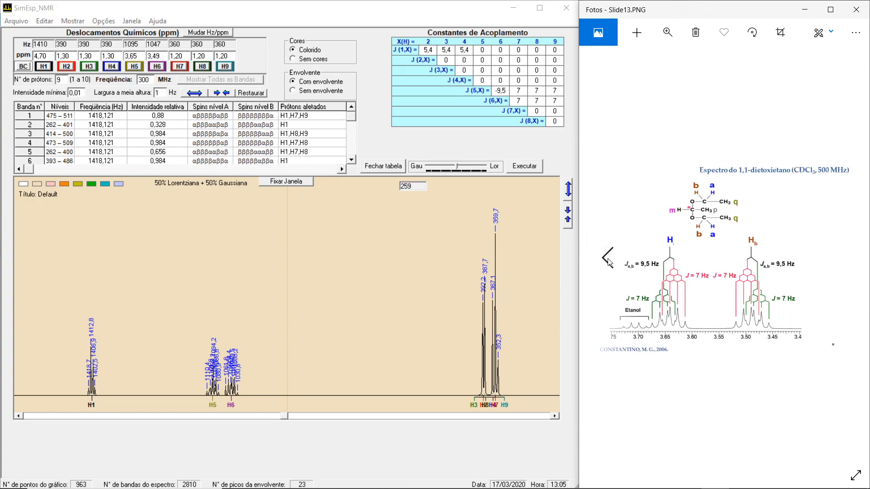
key("Right")
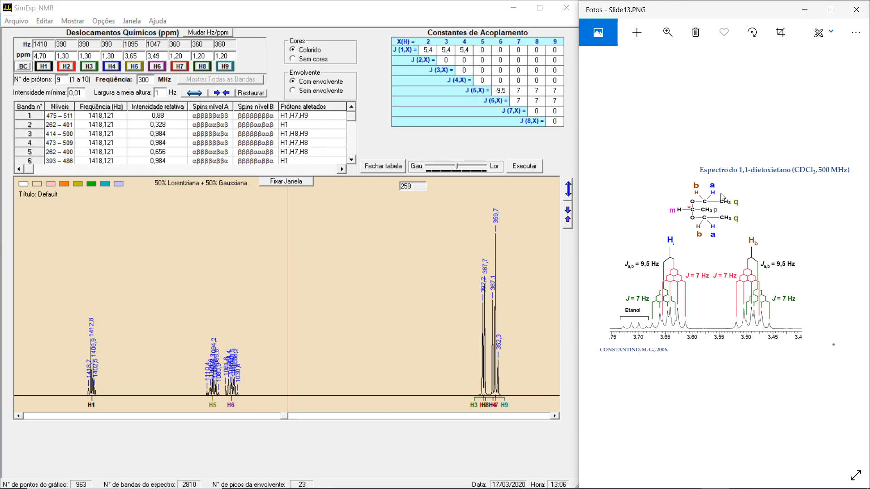
Center the simulated spectrum on the H5 and H6 multiplets and expand it horizontally and vertically.
left_click_drag(284, 418, 258, 420)
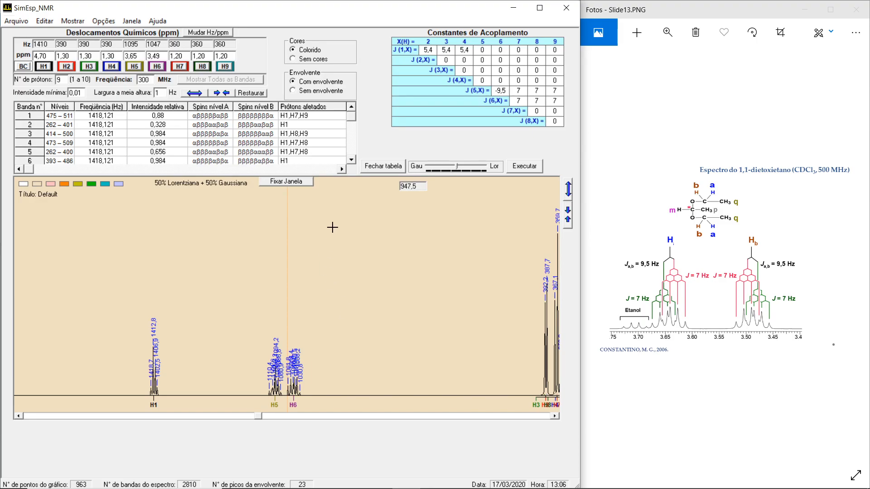
left_click(197, 94)
left_click(197, 96)
left_click(197, 96)
left_click(197, 96)
left_click(197, 96)
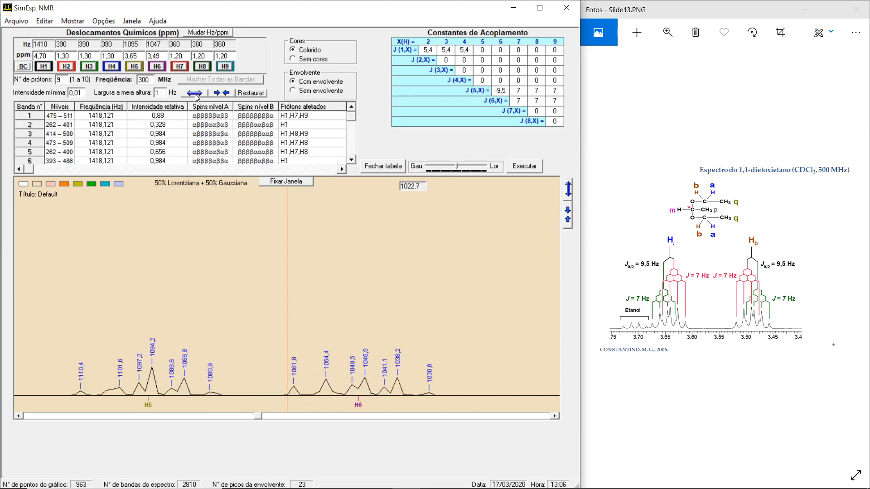
left_click(568, 194)
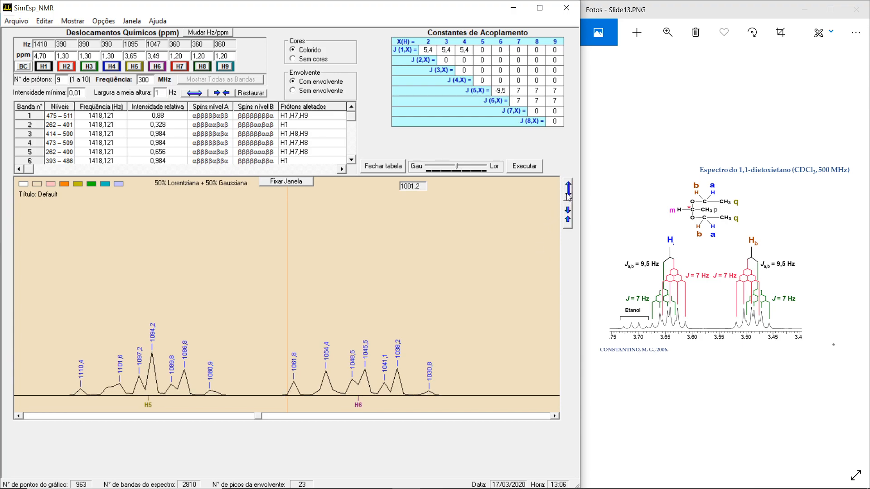
left_click(567, 194)
left_click(567, 194)
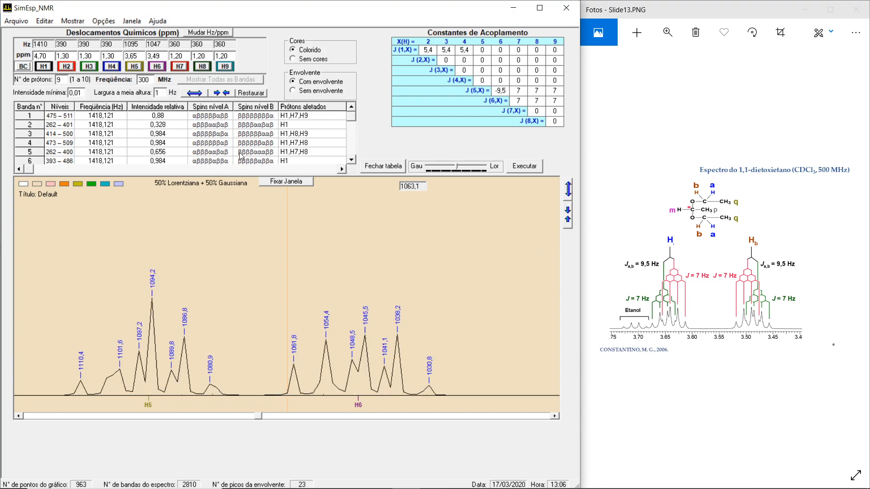
Fix the spectrum window on the H5 and H6 multiplets and narrow the simulator to enlarge the reference spectrum.
left_click(282, 182)
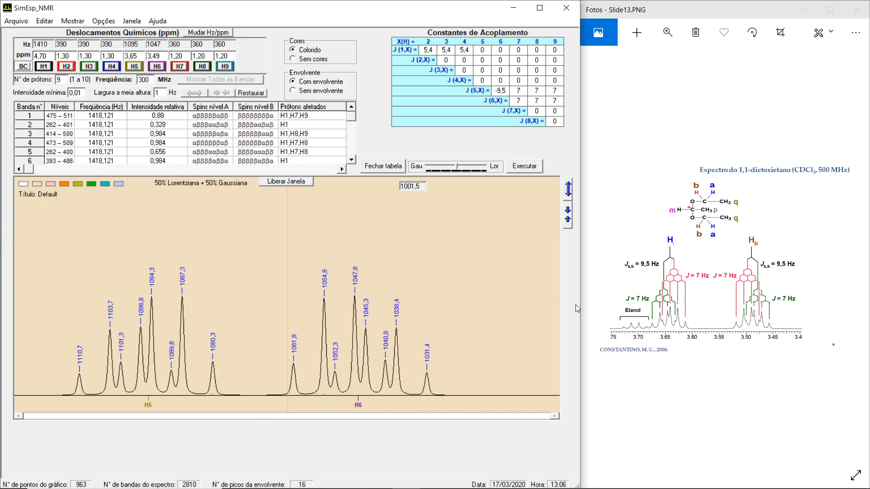
left_click_drag(579, 266, 476, 339)
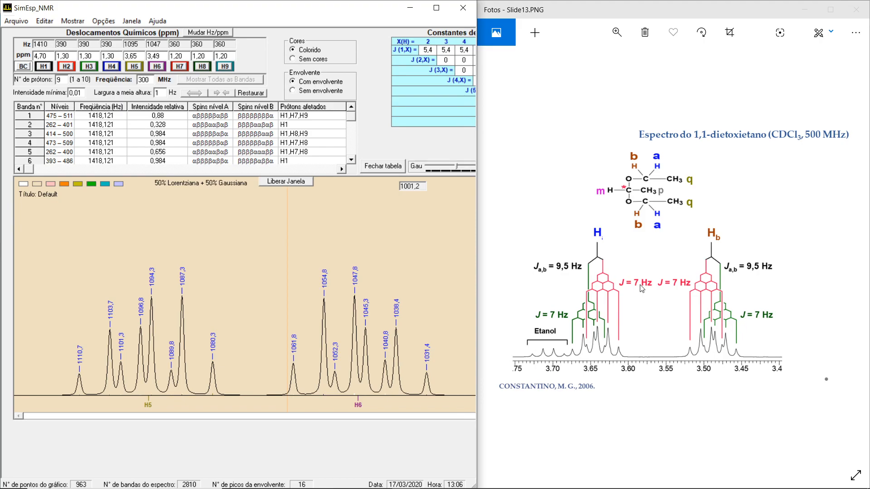
Enlarge the Slide13.PNG reference spectrum to examine the Ha and Hb multiplets.
scroll(640, 285, "up", 2)
left_click_drag(644, 288, 655, 311)
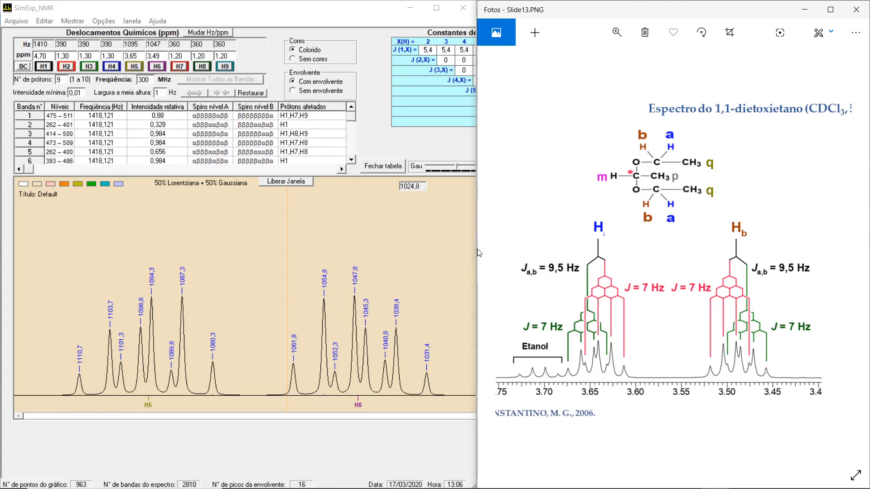
mouse_move(476, 275)
Set the linewidth at half height to 1,5 Hz, rerun the simulation and adjust the vertical scale of the H5 and H6 multiplets.
left_click(85, 94)
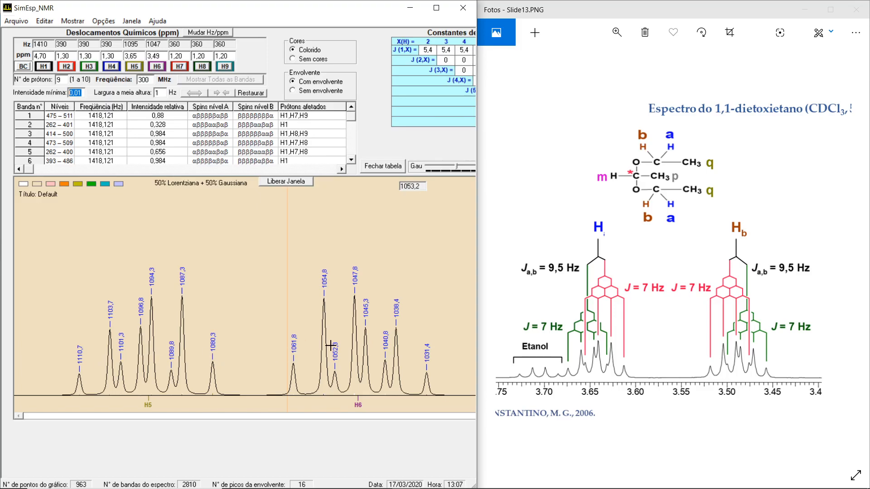
double_click(161, 90)
left_click_drag(476, 158, 542, 176)
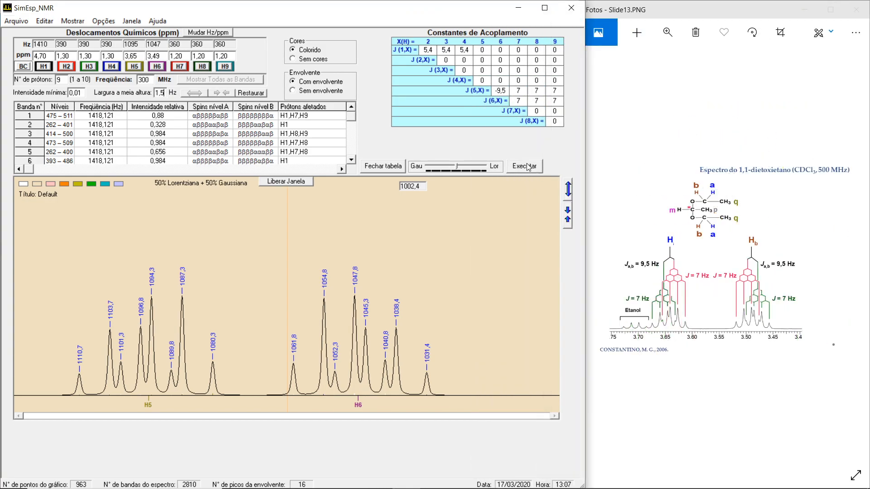
left_click(526, 167)
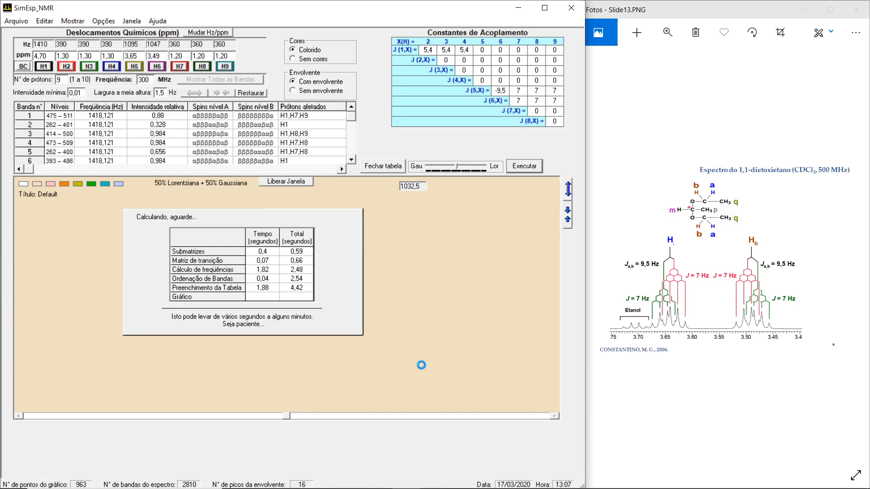
left_click(569, 195)
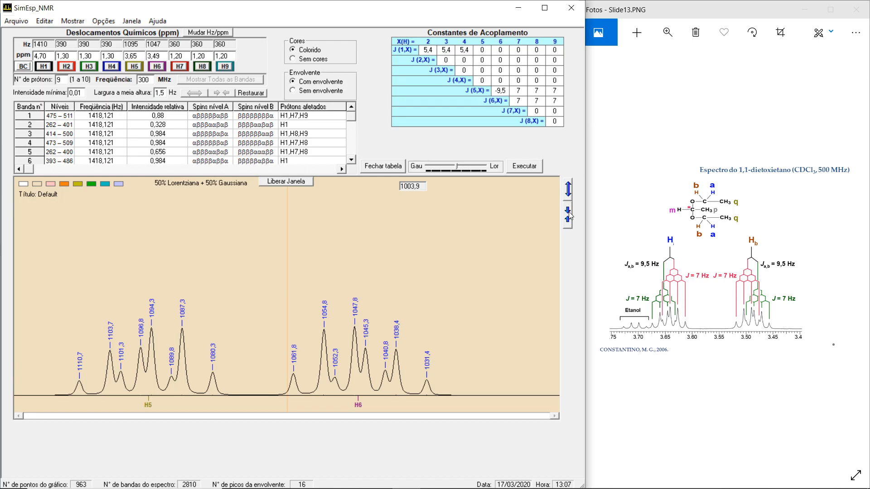
left_click(568, 214)
left_click(566, 196)
Narrow the simulator, widen the Slide13.PNG window to meet it and enlarge the Ha and Hb multiplets in the reference spectrum.
left_click_drag(583, 271, 463, 326)
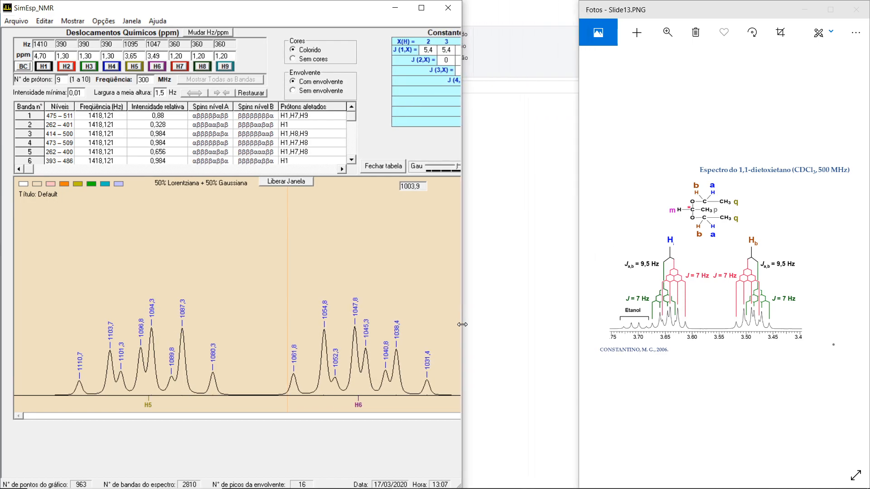
left_click_drag(580, 267, 462, 351)
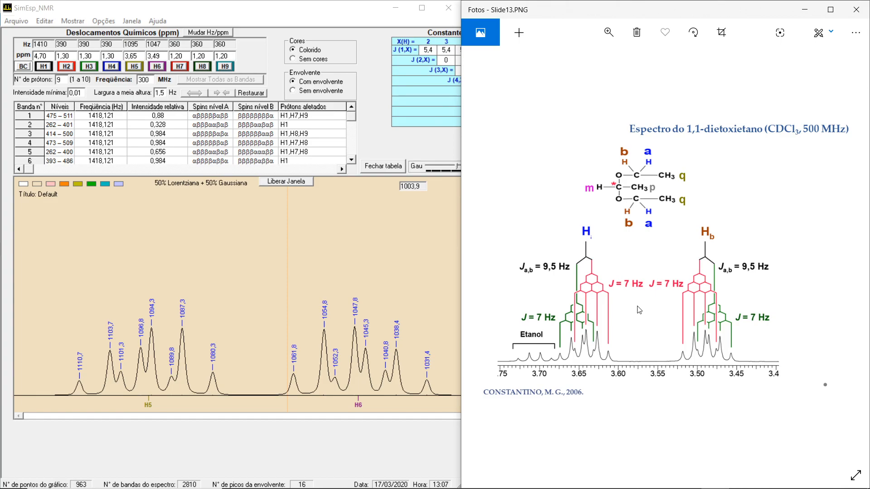
scroll(630, 292, "up", 3)
left_click_drag(640, 311, 644, 290)
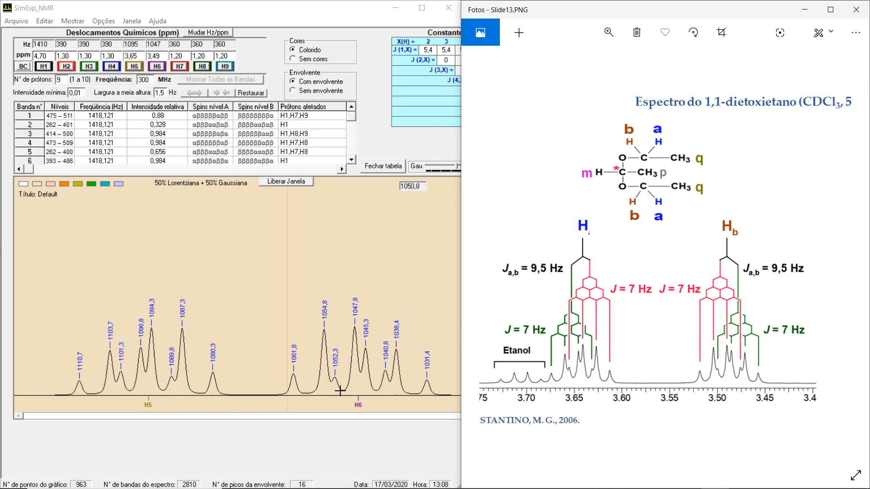
Switch to FOMSC3 and place its first-order H1 and H2 multiplet simulation beside the SimEsp_NMR spectrum.
mouse_move(338, 488)
left_click(376, 477)
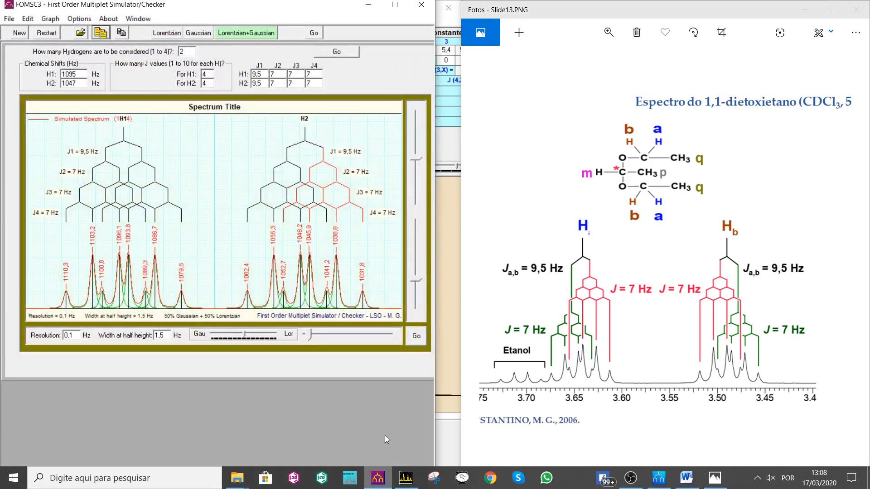
left_click_drag(320, 8, 793, 91)
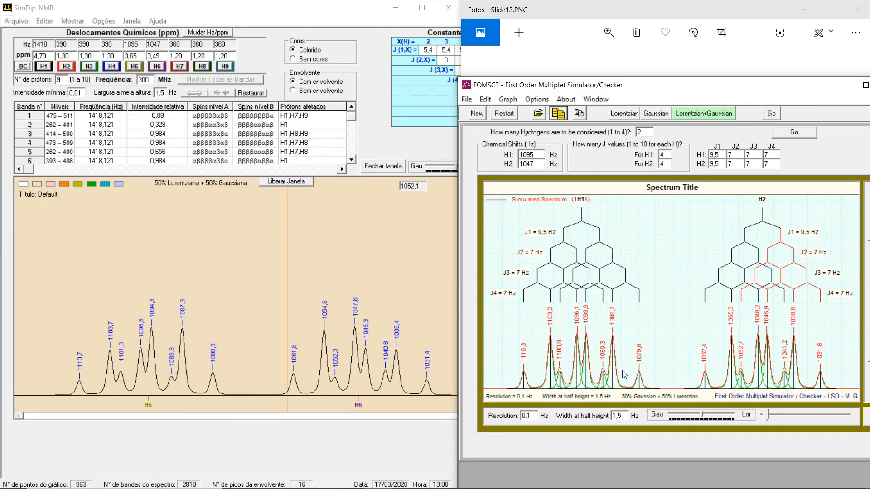
Place Slide13.PNG beside the FOMSC3 splitting trees, compare the multiplets with the reference and minimize the image.
left_click_drag(657, 13, 345, 83)
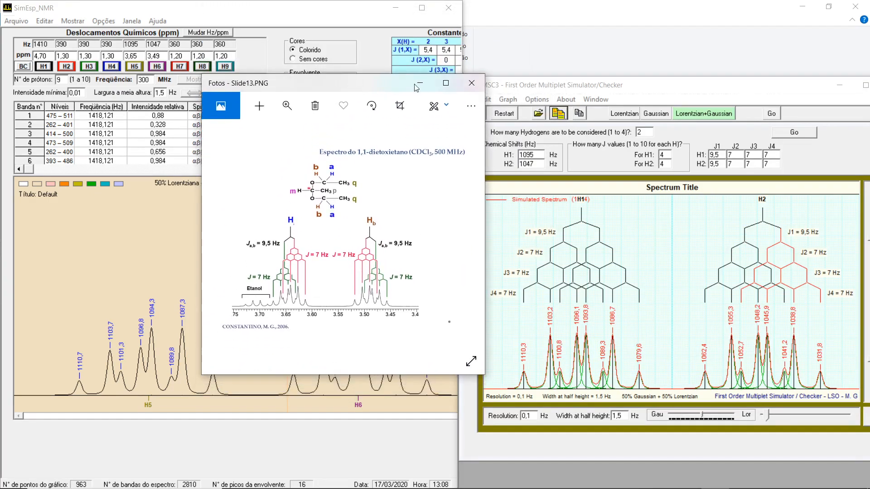
left_click(446, 84)
key("super+Left")
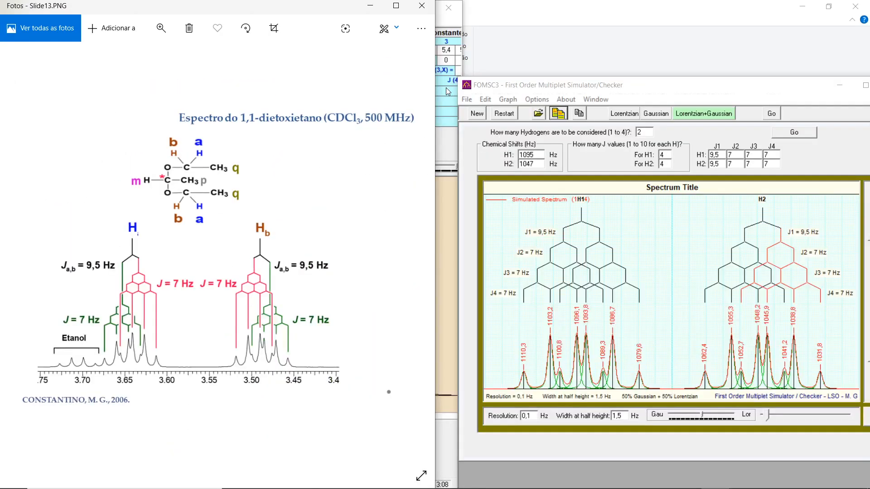
left_click_drag(303, 17, 344, 23)
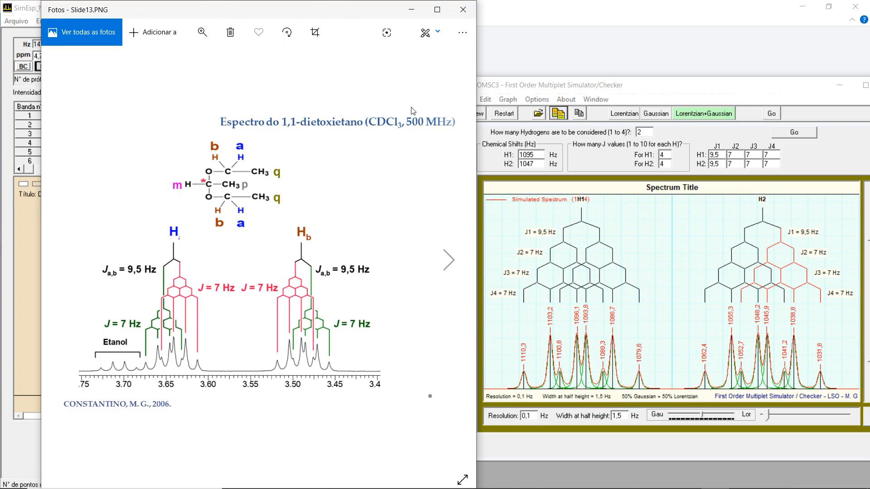
left_click(413, 11)
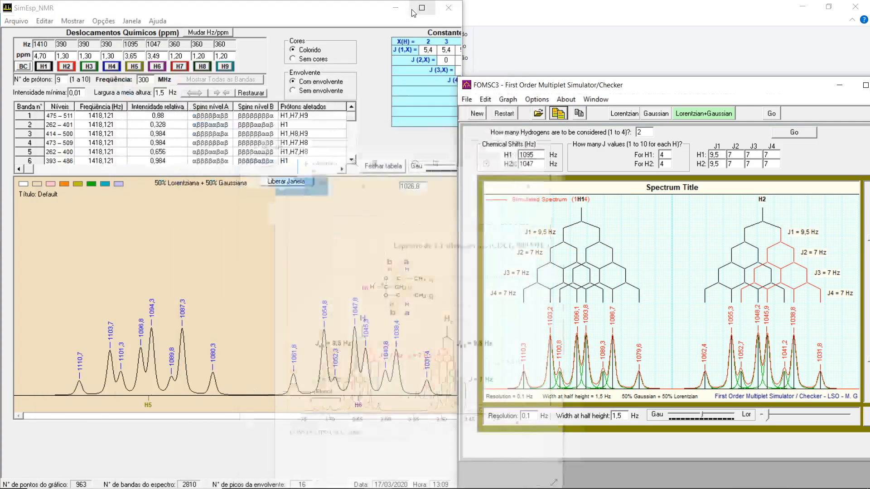
Bring SimEsp_NMR and FOMSC3 back into view side by side to compare their simulated multiplets.
left_click(593, 29)
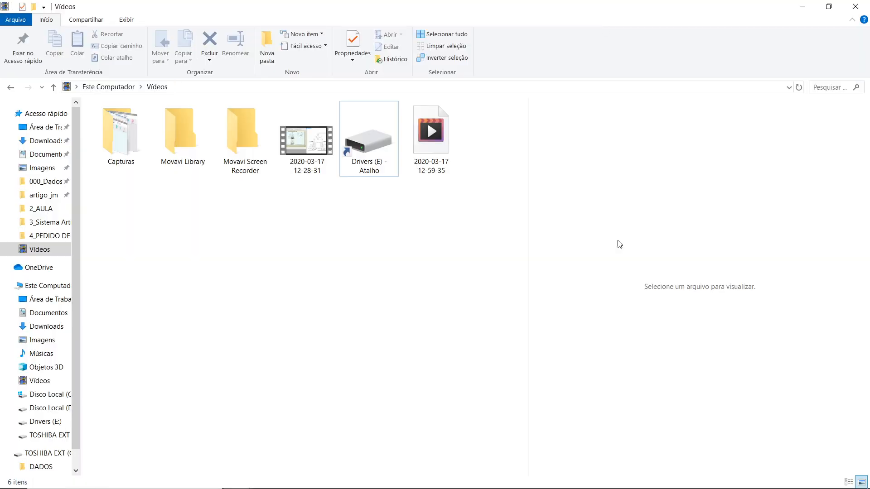
mouse_move(517, 487)
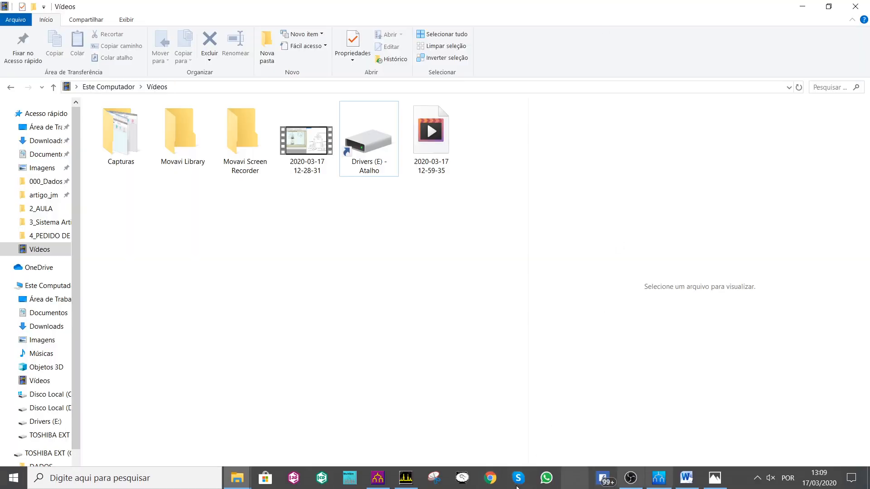
left_click(405, 484)
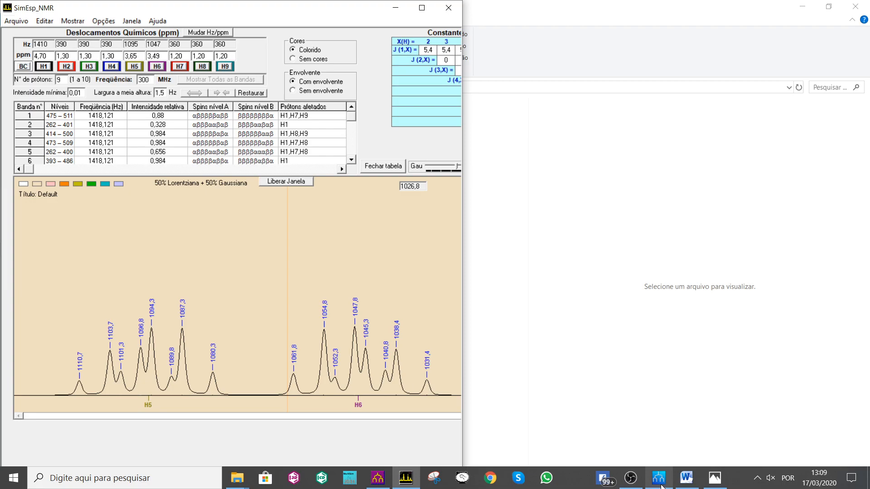
left_click(379, 478)
left_click_drag(663, 89, 653, 70)
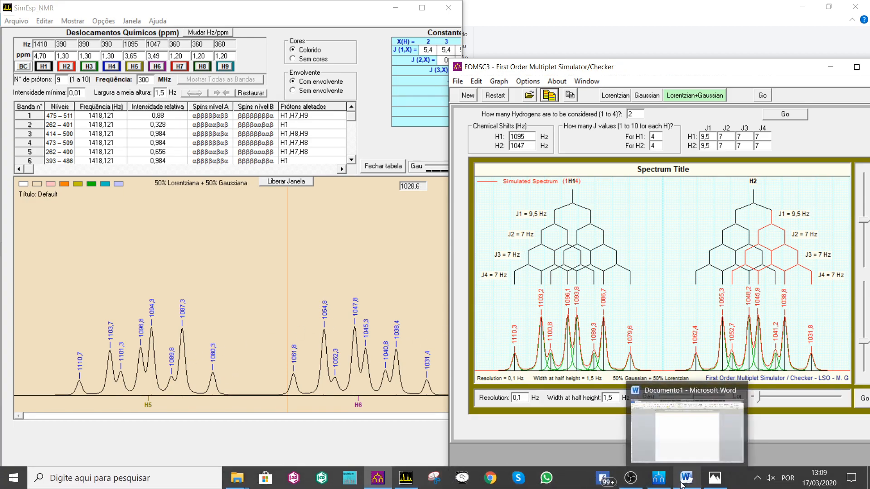
Restore the slide viewer, dock it in half of the screen and bring SimEsp_NMR up beside it.
left_click(711, 485)
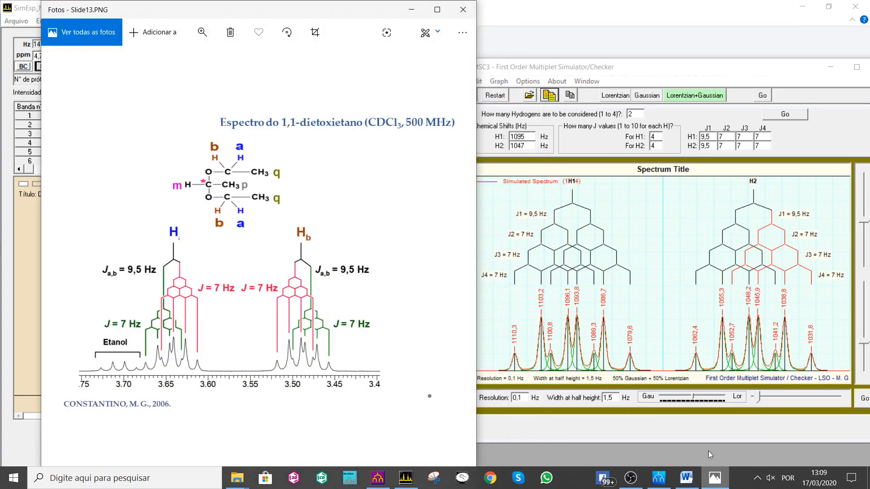
left_click_drag(234, 10, 576, 17)
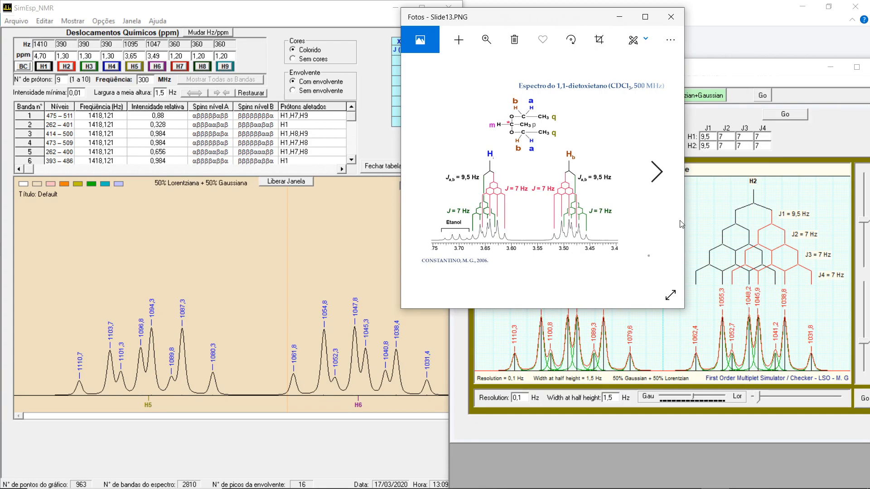
key("Right")
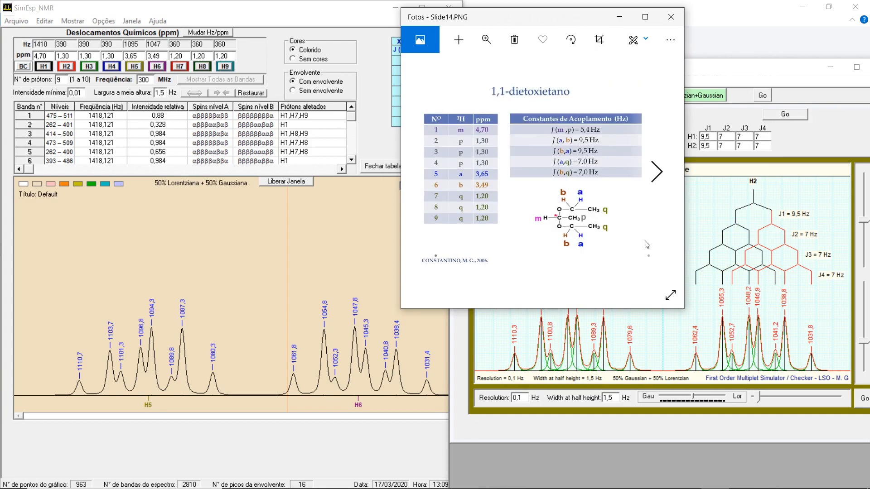
key("super+Right")
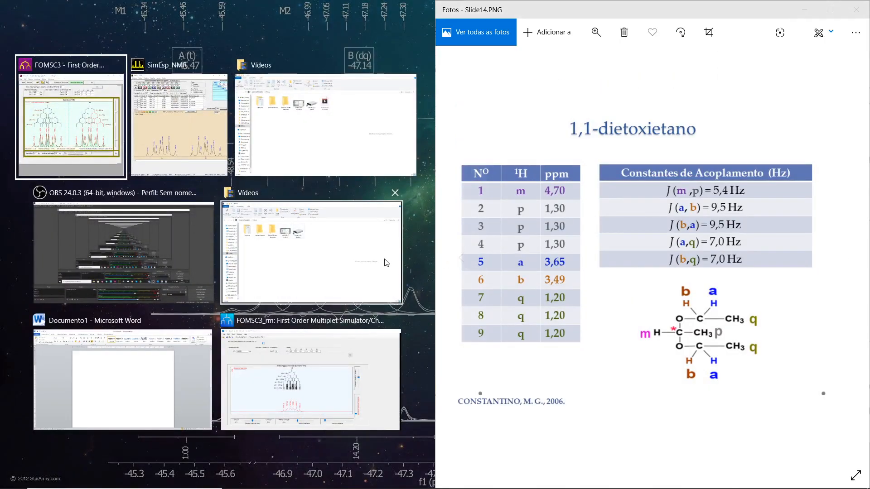
left_click(77, 141)
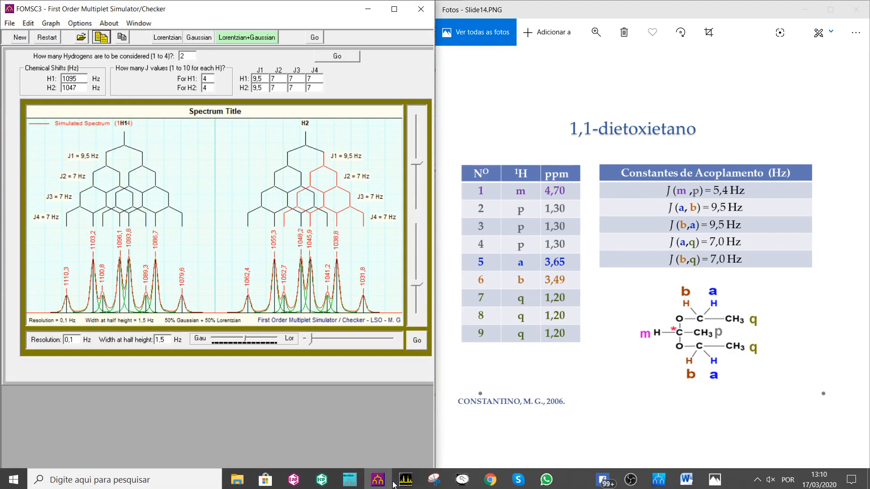
left_click(406, 479)
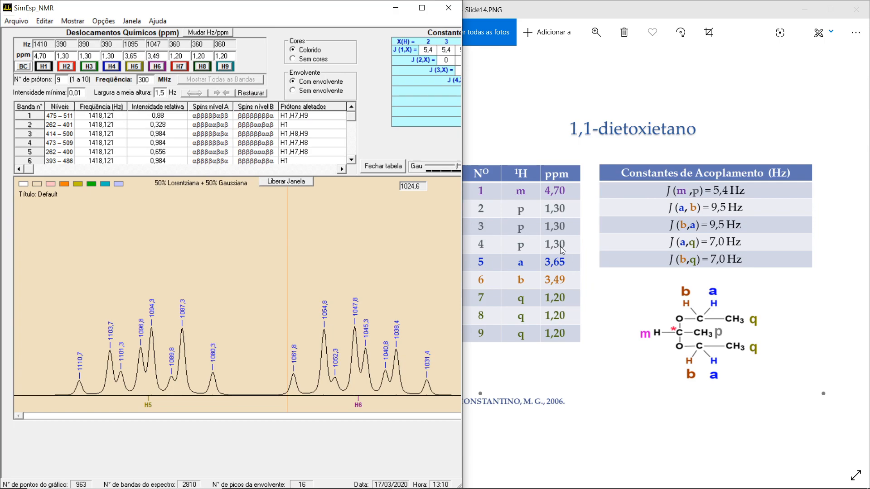
Return to Slide13.PNG, fit its window against the simulator and enlarge the reference multiplets for comparison.
left_click(465, 256)
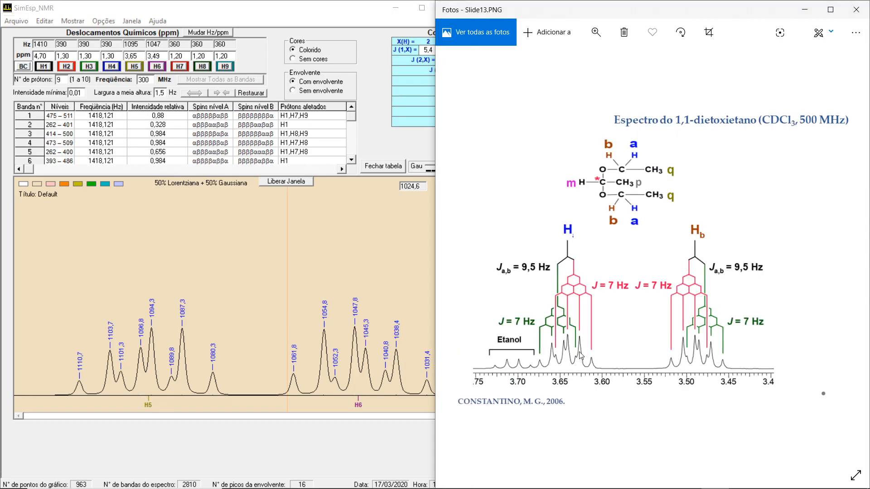
left_click_drag(435, 350, 462, 350)
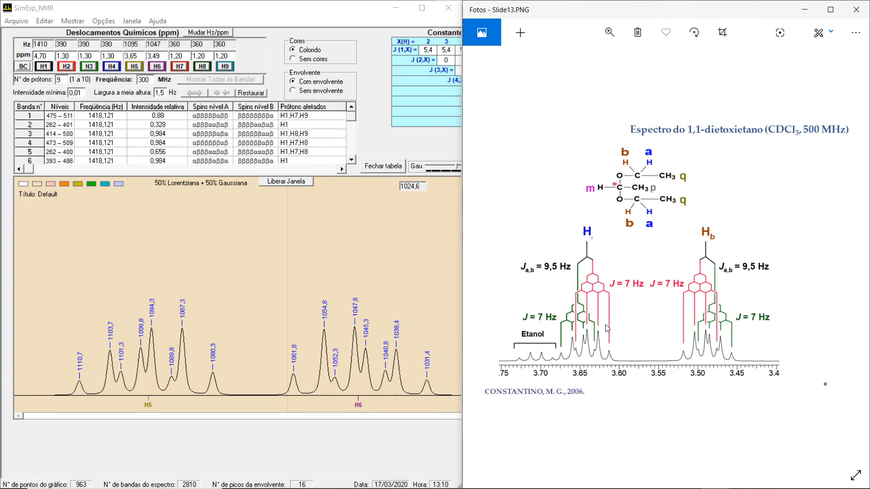
scroll(603, 329, "up", 2)
left_click_drag(601, 325, 599, 346)
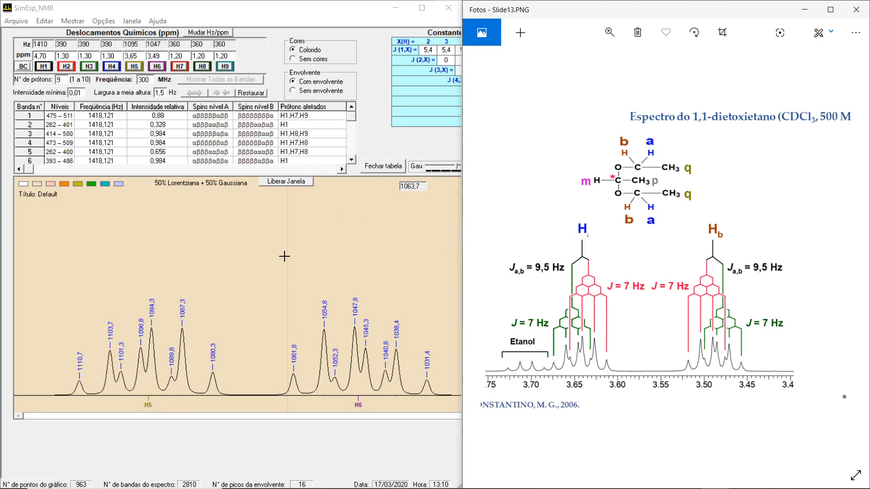
Release the fixed spectrum window, reset the slide's zoom and bring the simulated methyl signals into view.
left_click(289, 182)
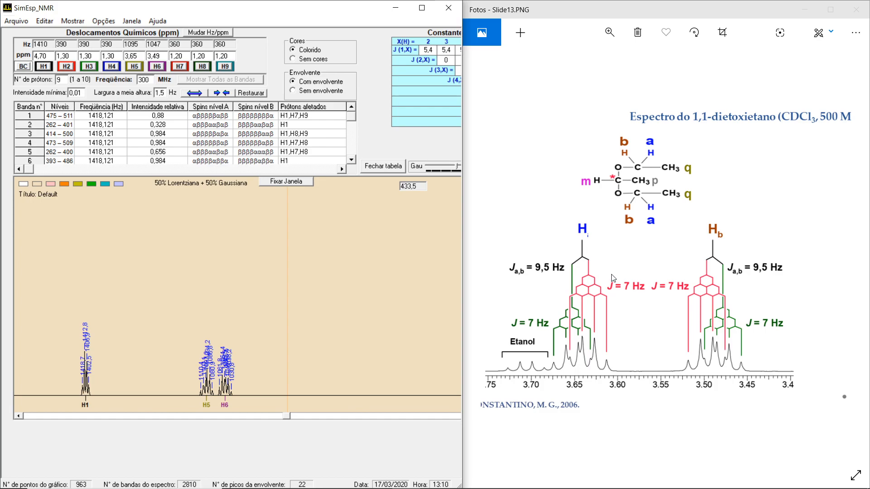
double_click(533, 275)
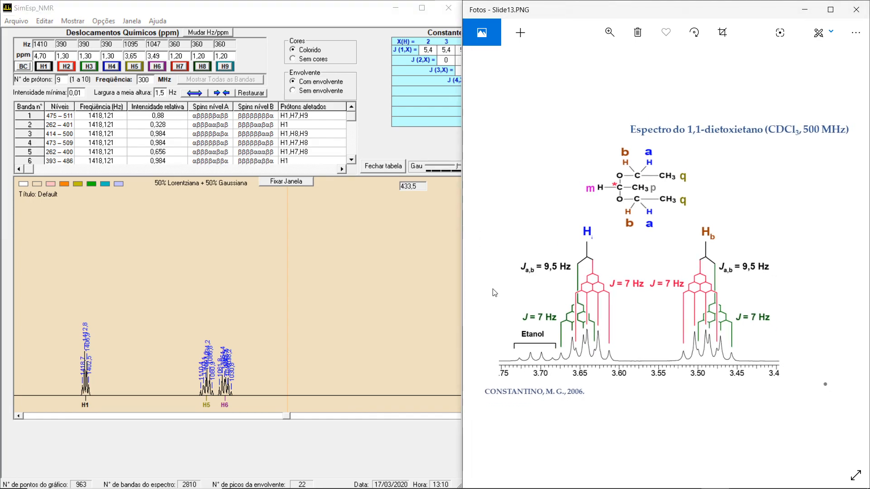
left_click_drag(285, 417, 368, 417)
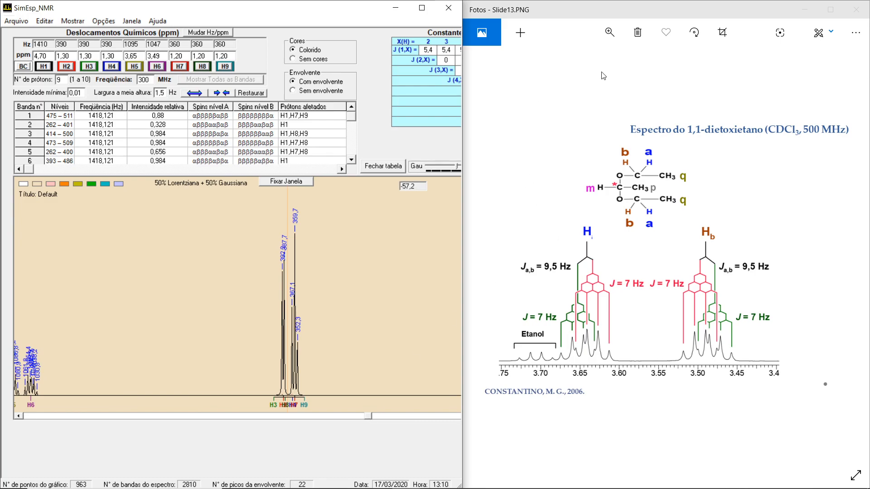
Browse the slides to Slide15.PNG with the methyl reference spectrum and center the simulated methyl signals on the guide line.
left_click_drag(609, 12, 629, 12)
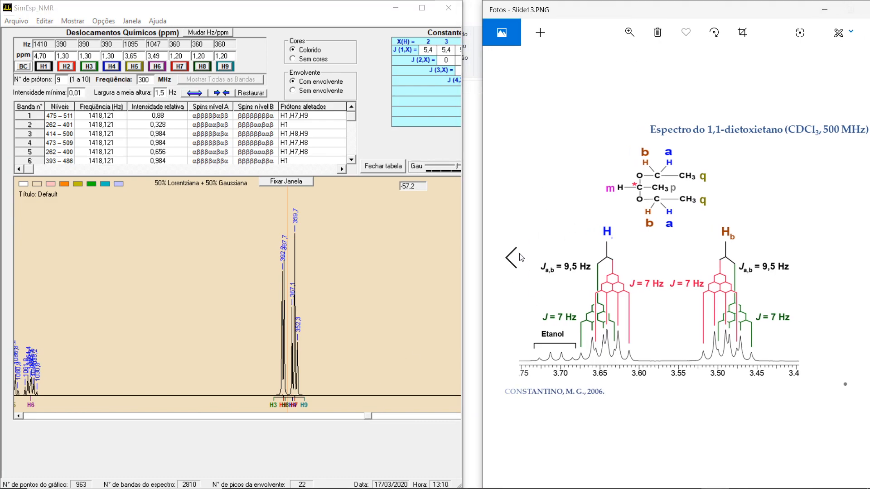
left_click(511, 258)
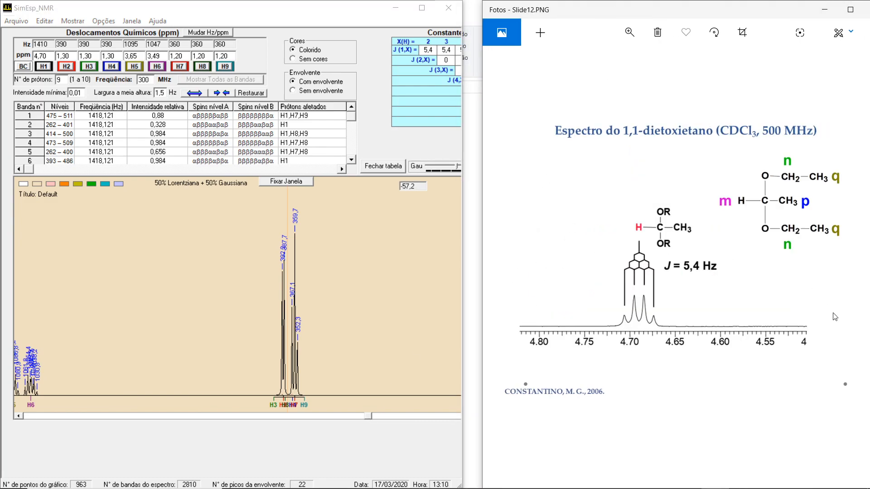
left_click(862, 262)
left_click(862, 264)
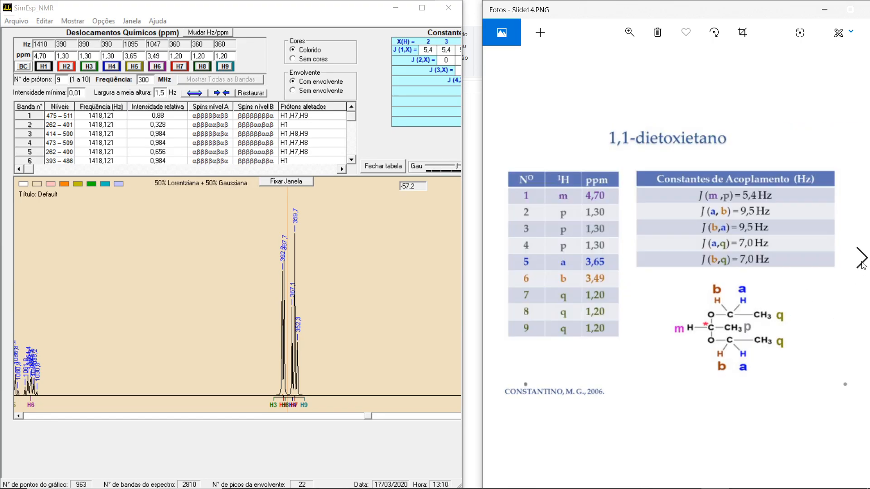
left_click(862, 264)
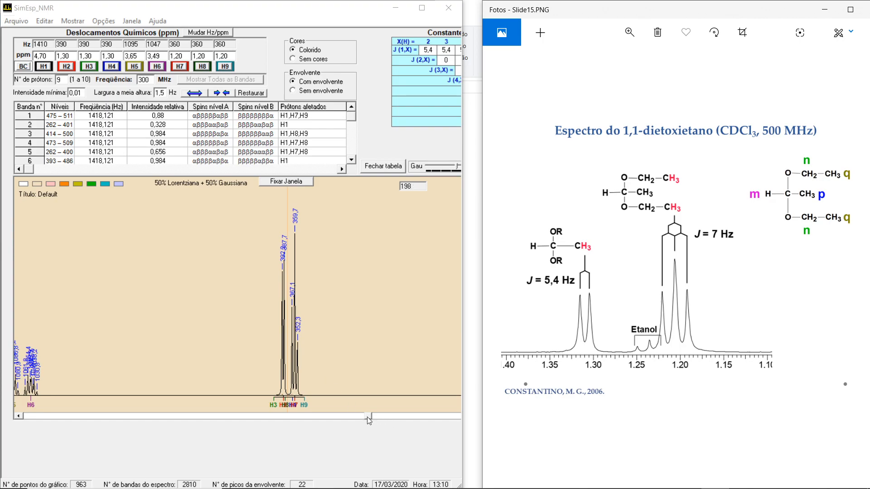
left_click_drag(368, 417, 366, 417)
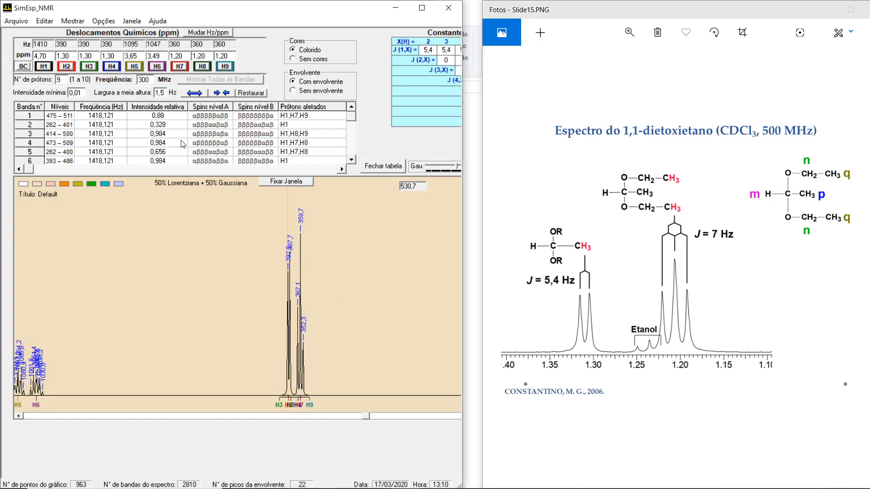
Expand the simulated methyl signals horizontally, shift them along the frequency axis to show both multiplets, and fix the spectrum window.
left_click(194, 93)
left_click(194, 94)
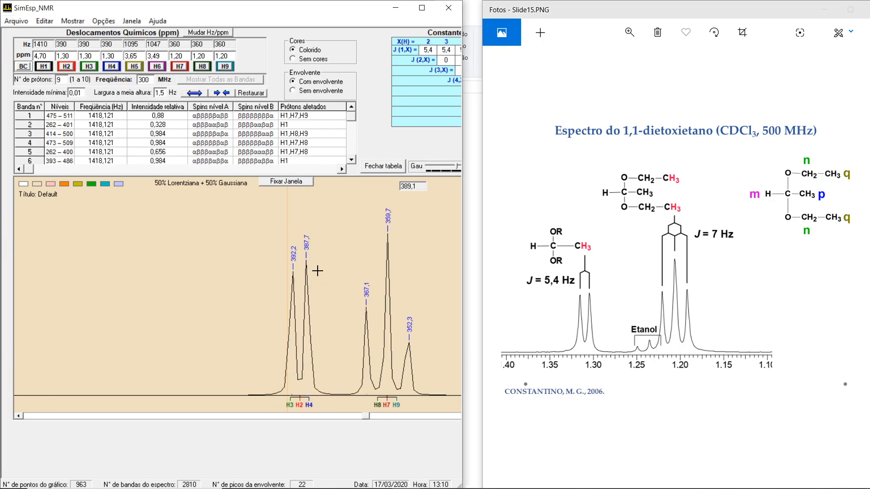
left_click_drag(366, 417, 370, 417)
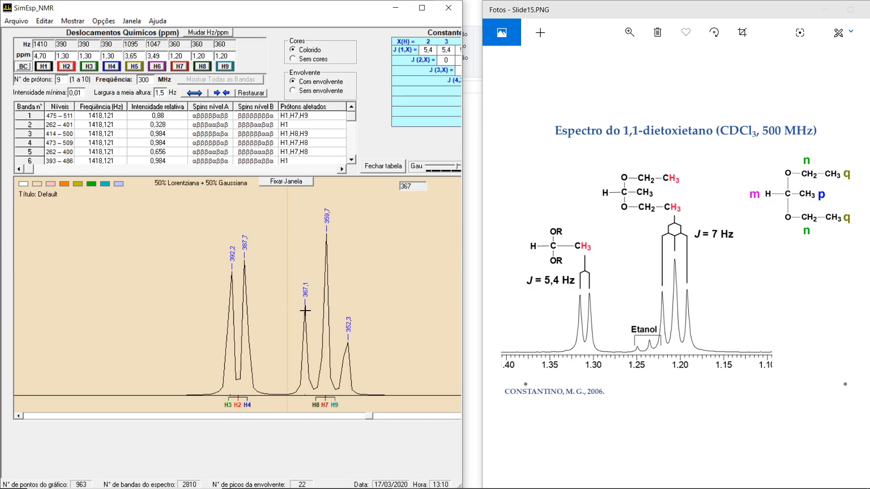
left_click(297, 182)
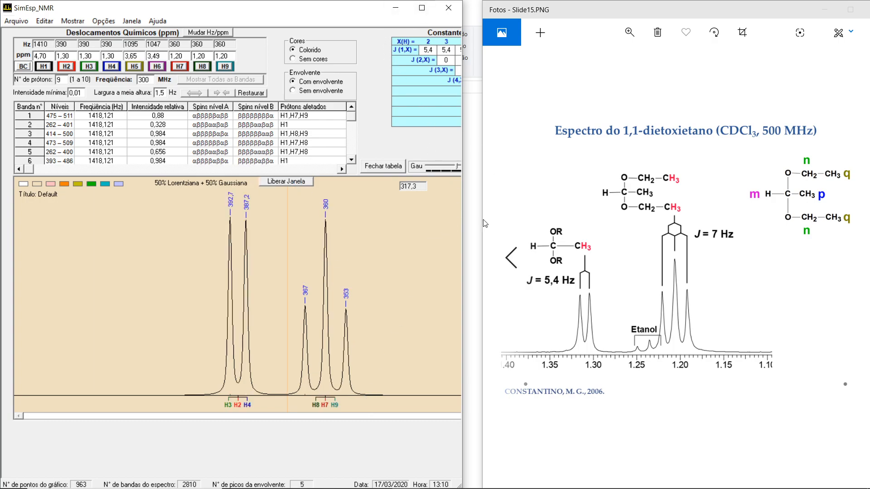
Widen the simulator window, reduce the simulated peak heights, and narrow the window to show the reference methyl spectrum beside it.
left_click_drag(462, 247, 611, 292)
left_click(568, 218)
left_click(569, 220)
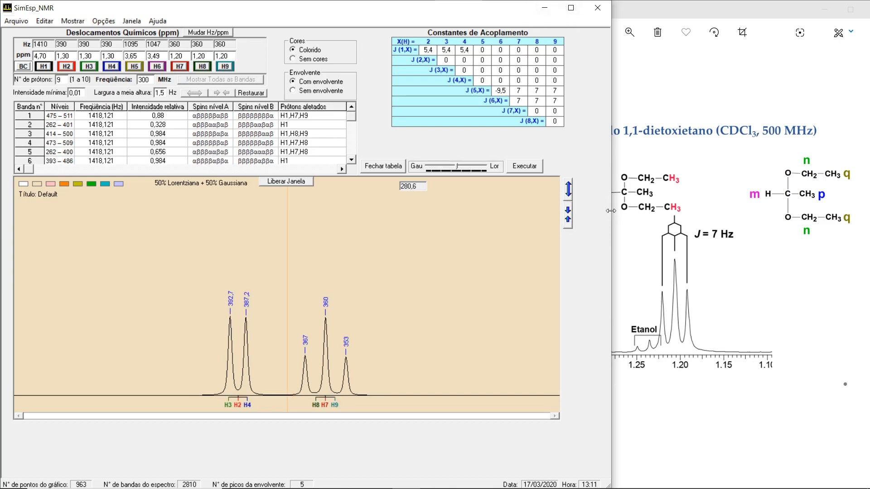
left_click_drag(612, 216, 534, 297)
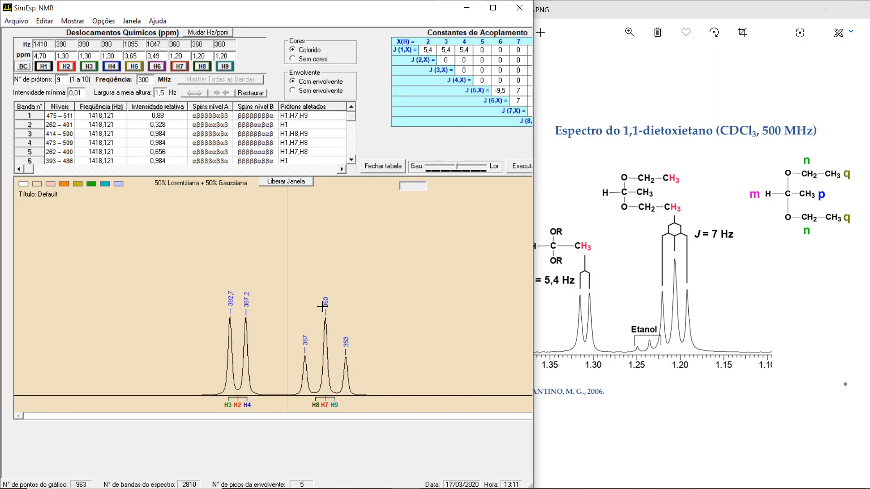
Copy the simulated spectrum in color, paste it into the blank Word document and enlarge the pasted image.
left_click(17, 22)
mouse_move(44, 26)
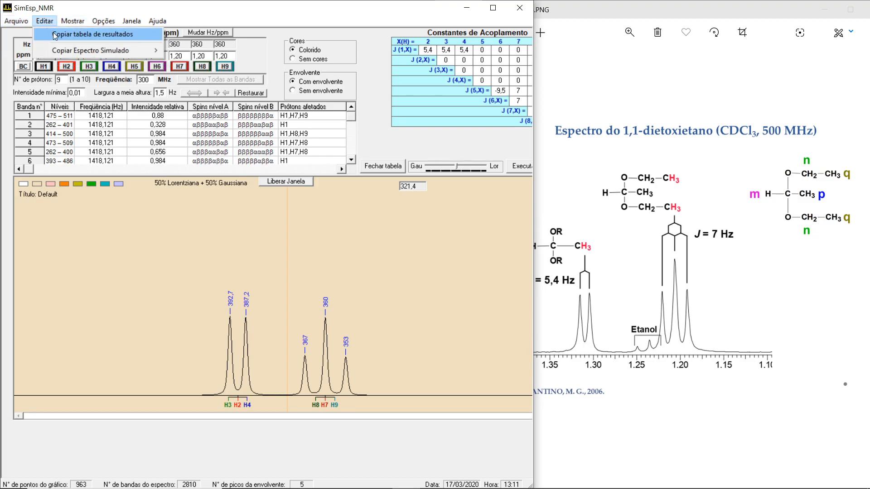
mouse_move(64, 51)
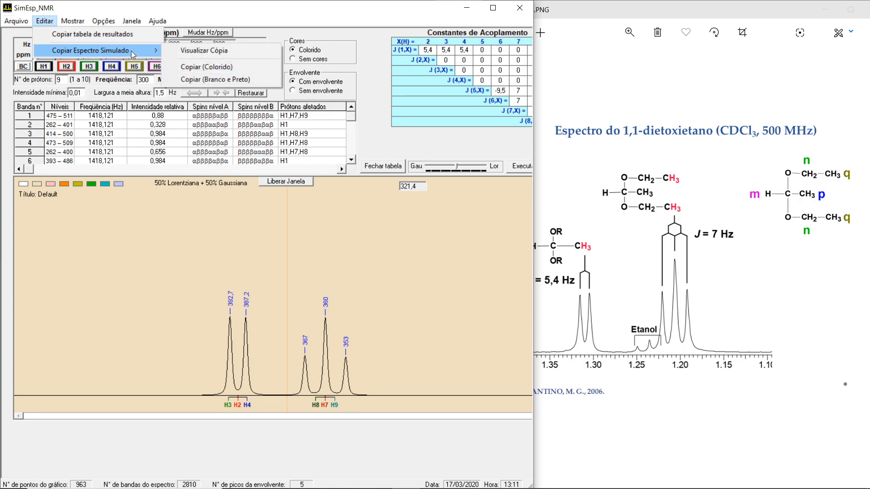
left_click(202, 67)
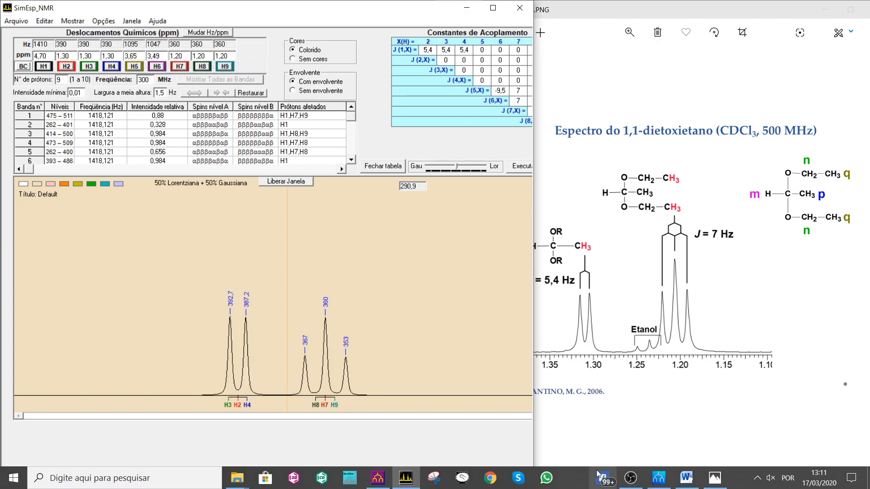
left_click(686, 478)
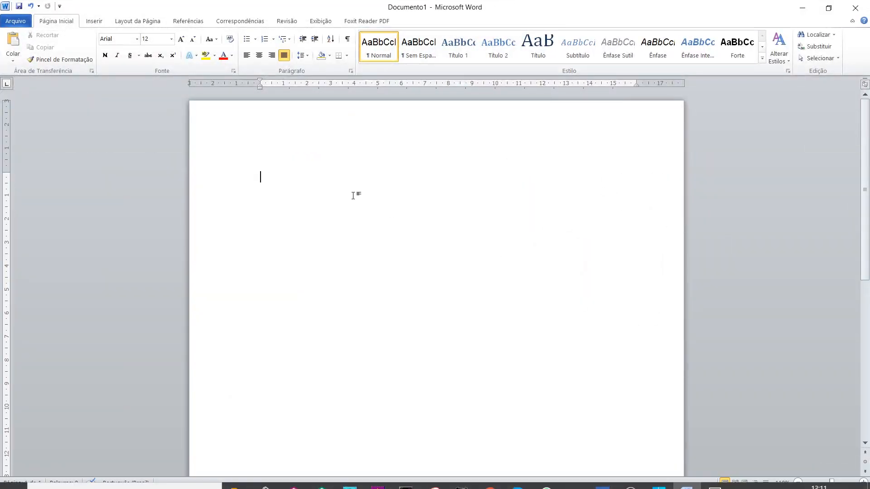
key("ctrl+v")
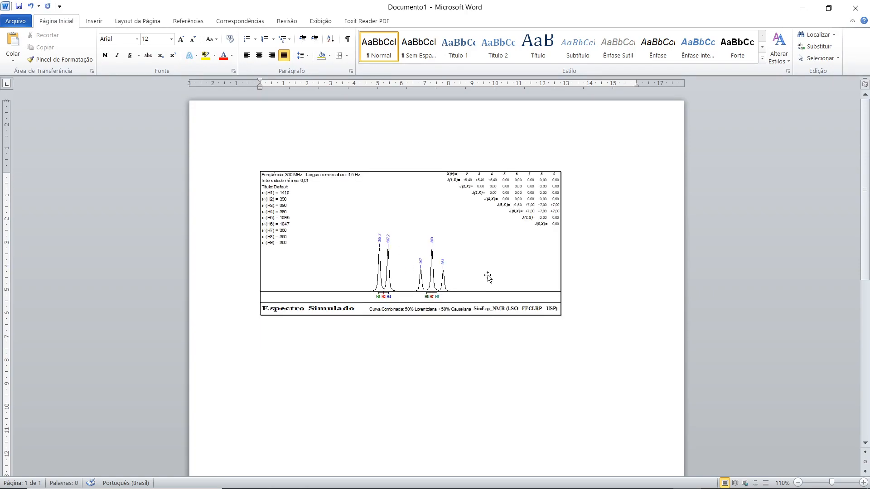
left_click(488, 277)
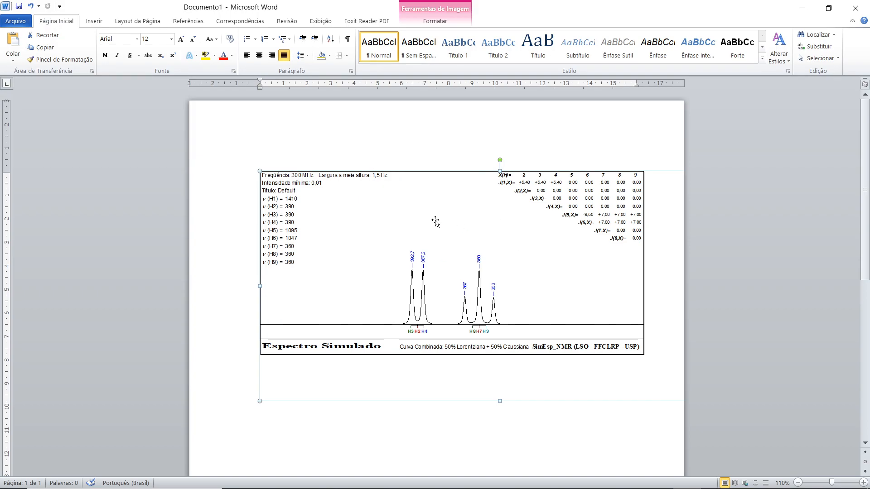
Switch back to SimEsp_NMR, bring up FOMSC3 and place its window beside the simulated spectrum.
mouse_move(571, 487)
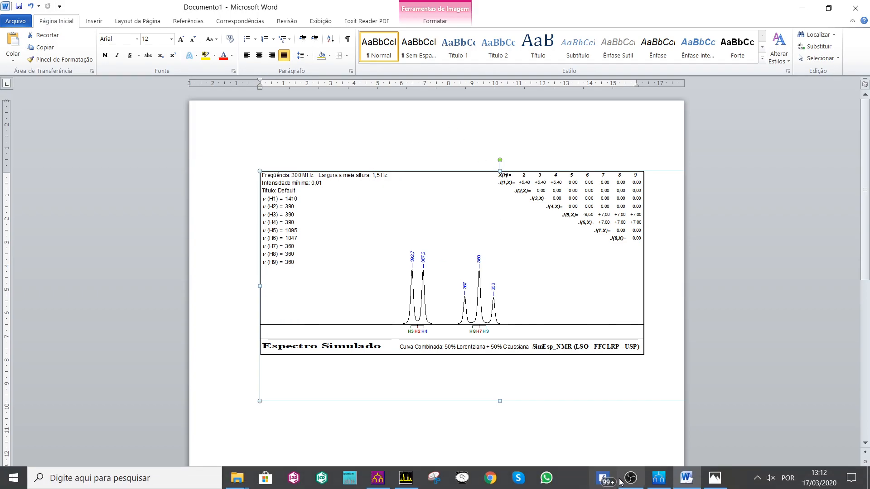
left_click(405, 482)
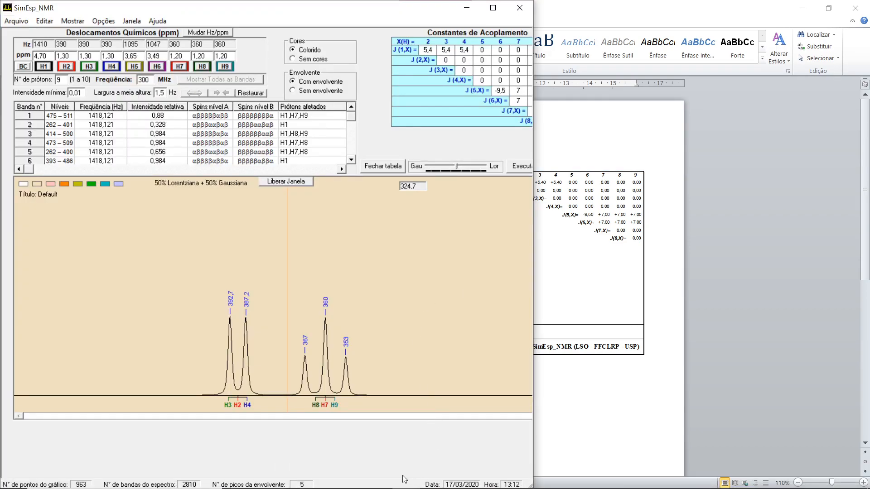
left_click(379, 478)
left_click_drag(238, 9, 756, 63)
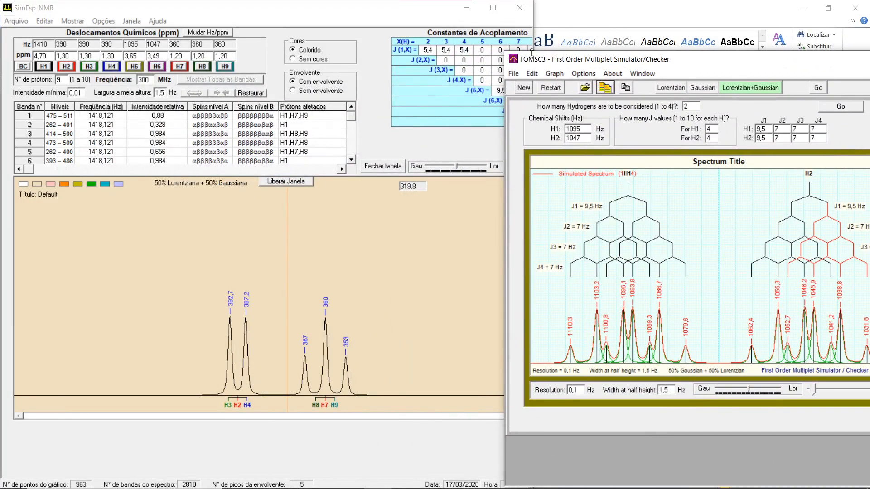